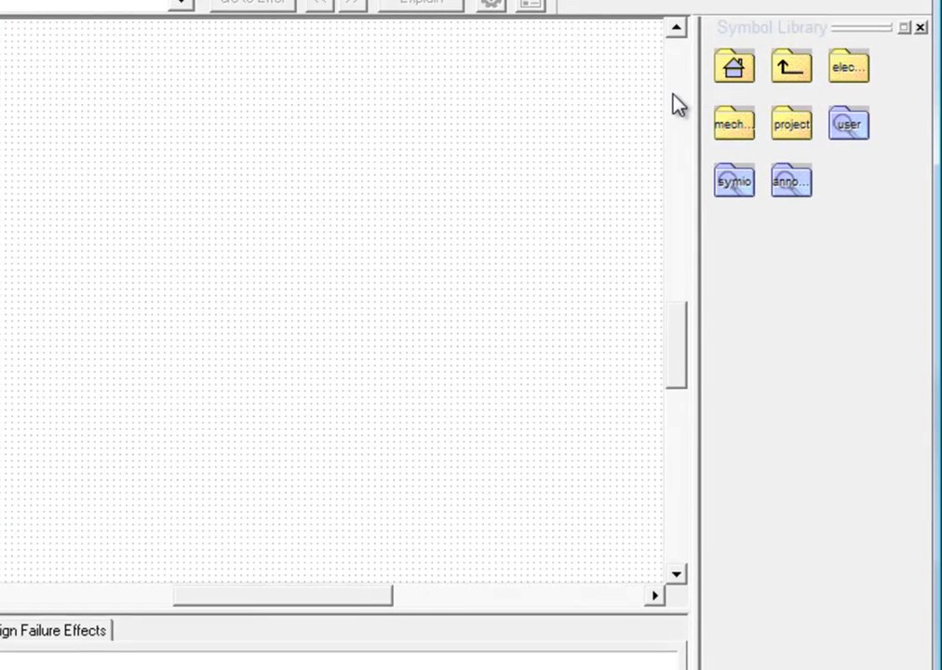
Place a Square symbol from the project flowcht library on the empty design canvas.
double_click(792, 139)
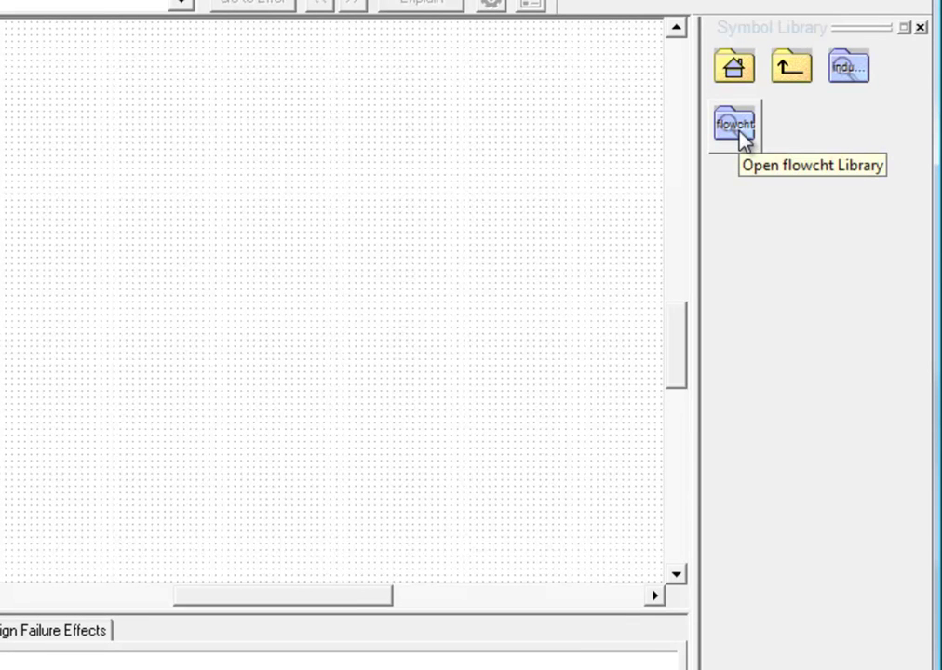
double_click(742, 136)
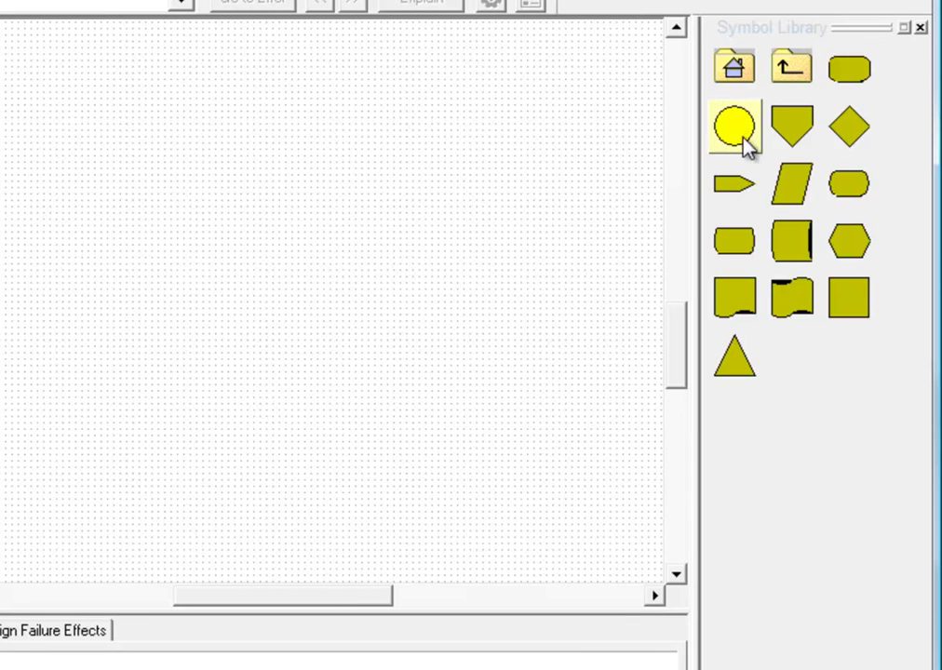
drag(847, 300, 224, 254)
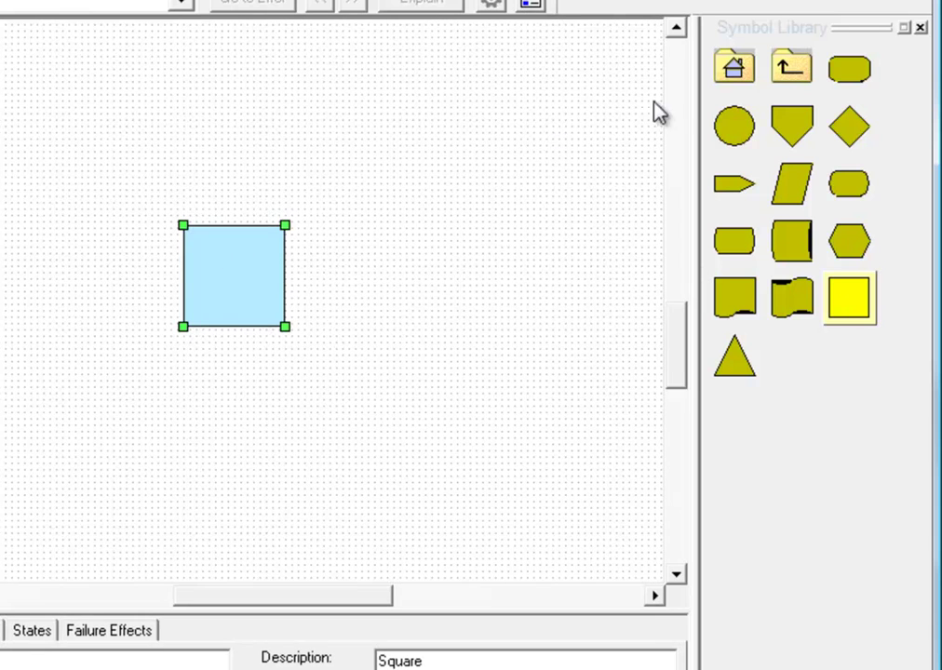
Place two I/O Flag symbols from the symio library, one on each side of the square, and make their ports outputs.
click(735, 74)
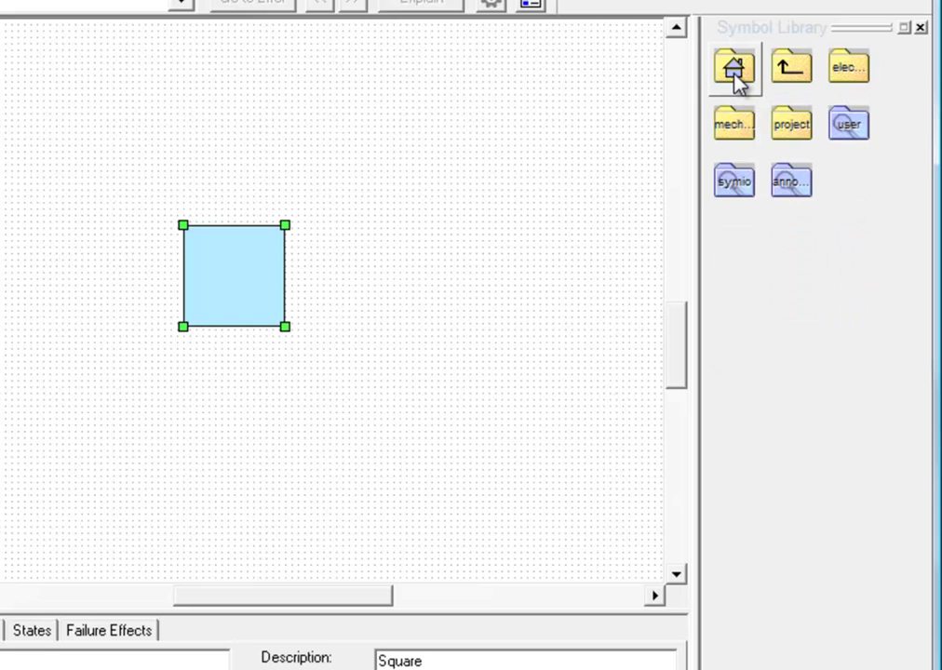
click(735, 186)
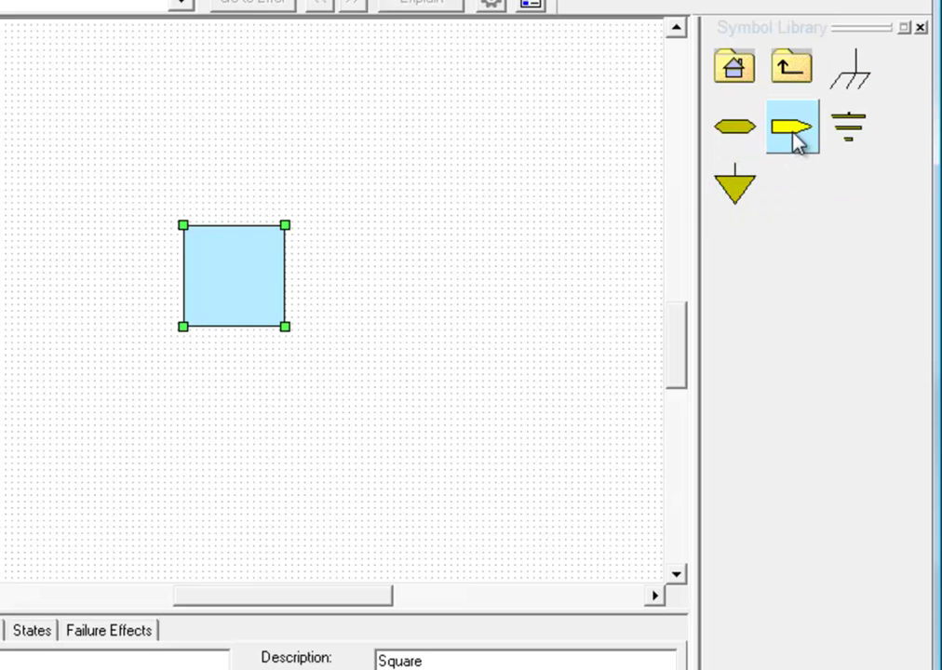
drag(791, 131, 132, 267)
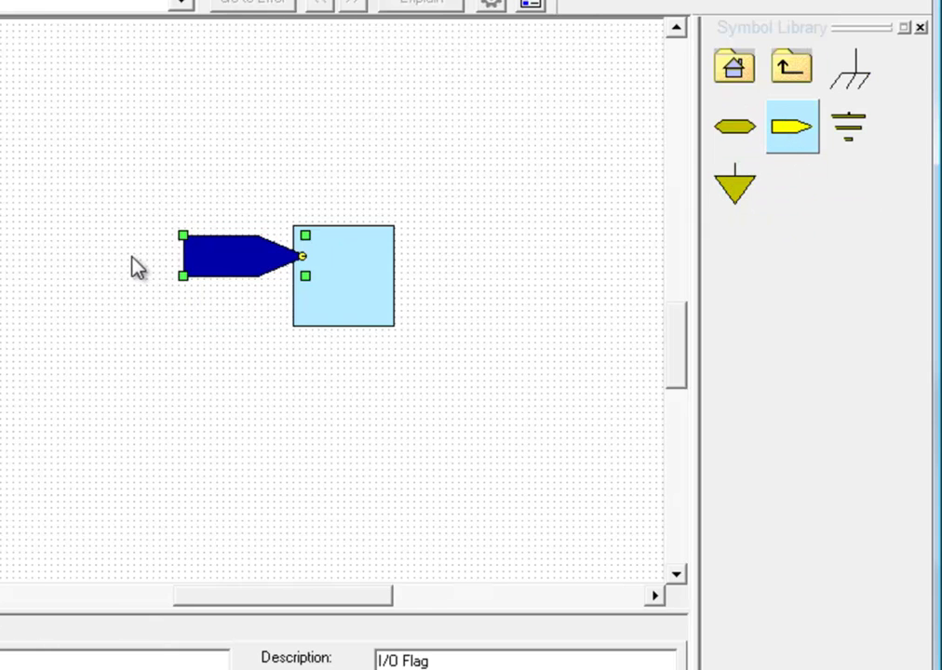
click(305, 265)
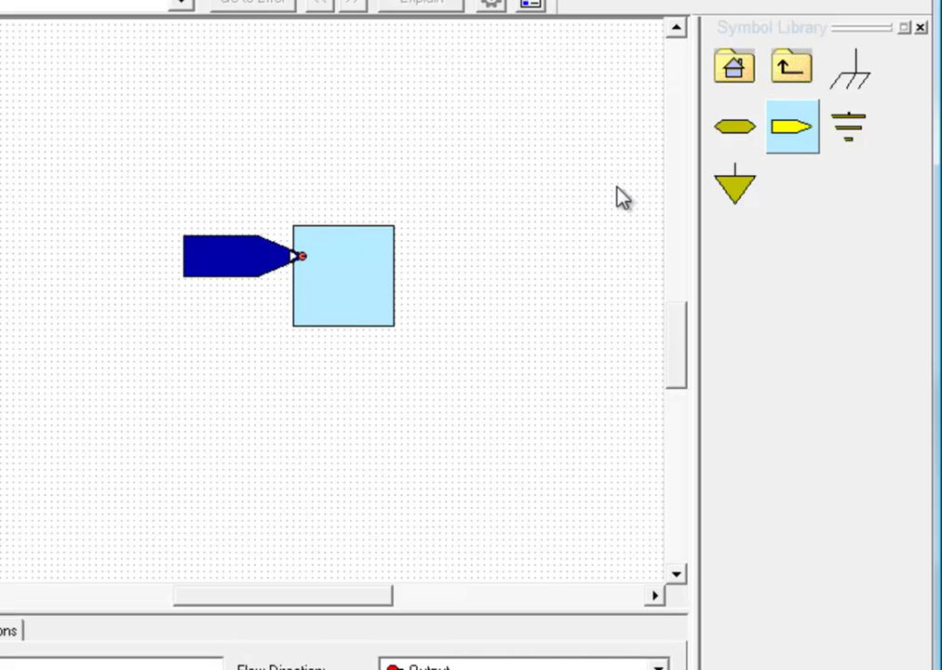
drag(805, 139, 504, 261)
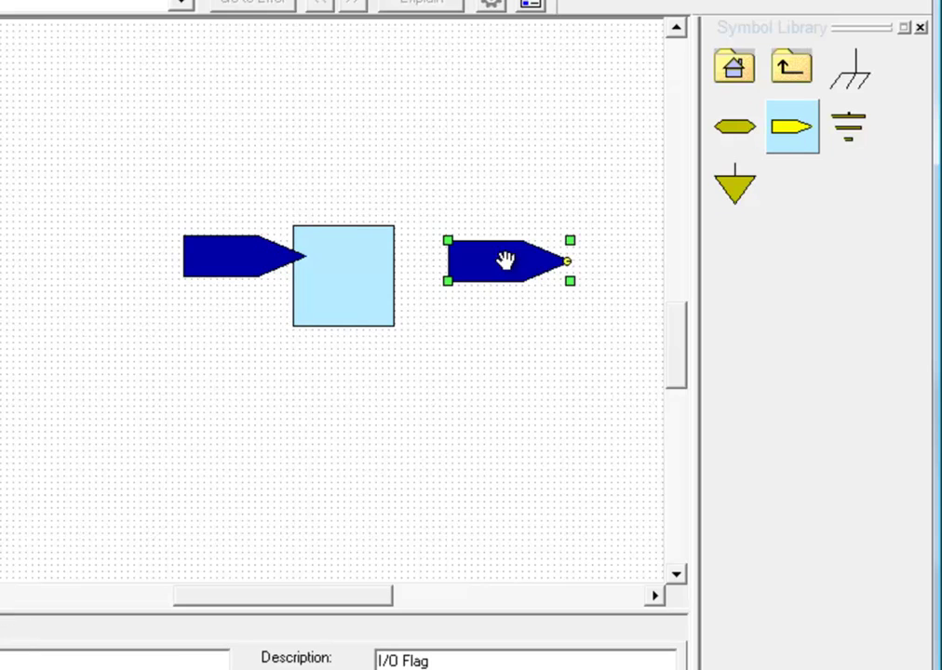
click(565, 266)
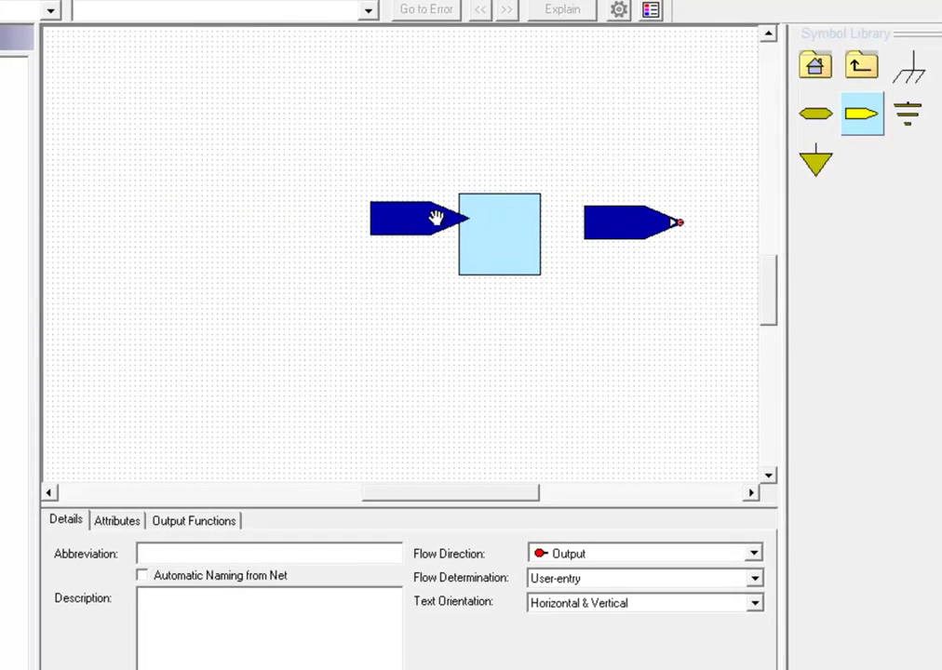
Move the two I/O flags outward to leave a gap on both sides of the square.
drag(402, 219, 340, 233)
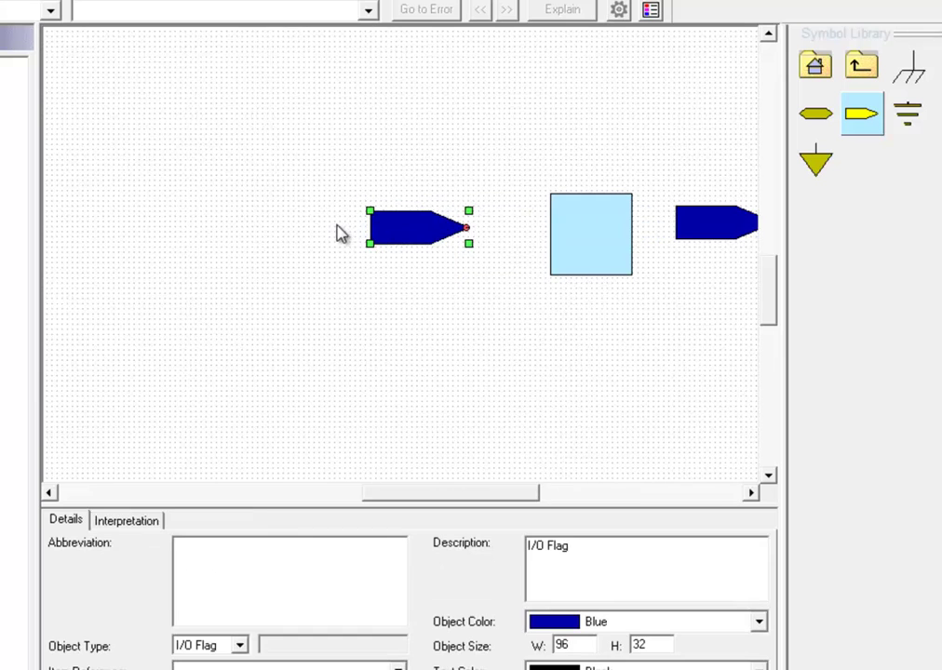
drag(458, 496, 515, 502)
drag(511, 221, 634, 228)
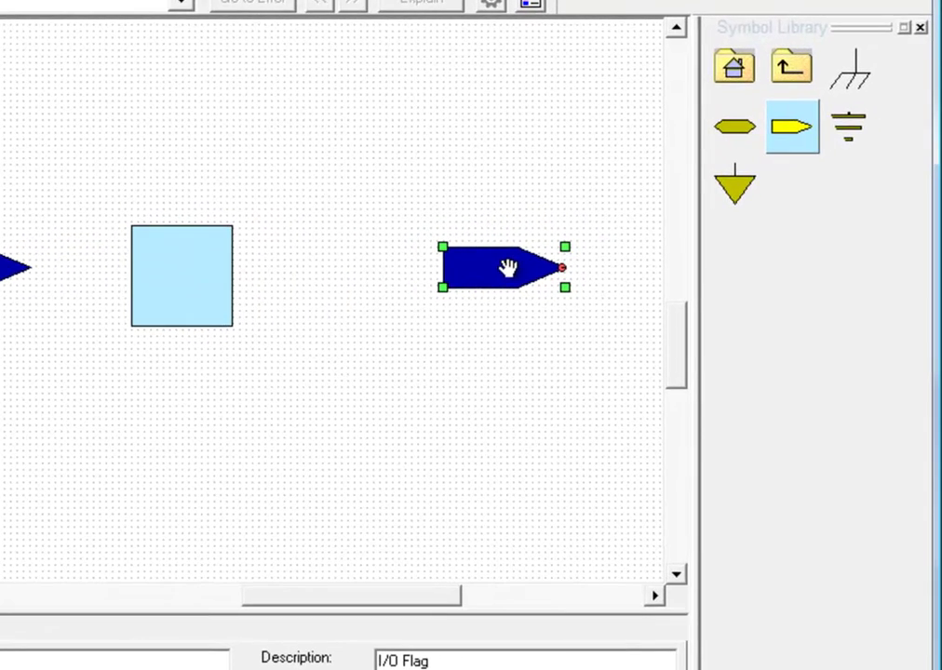
Flip the I/O flag to the right of the square horizontally so that it points toward the square.
right_click(509, 269)
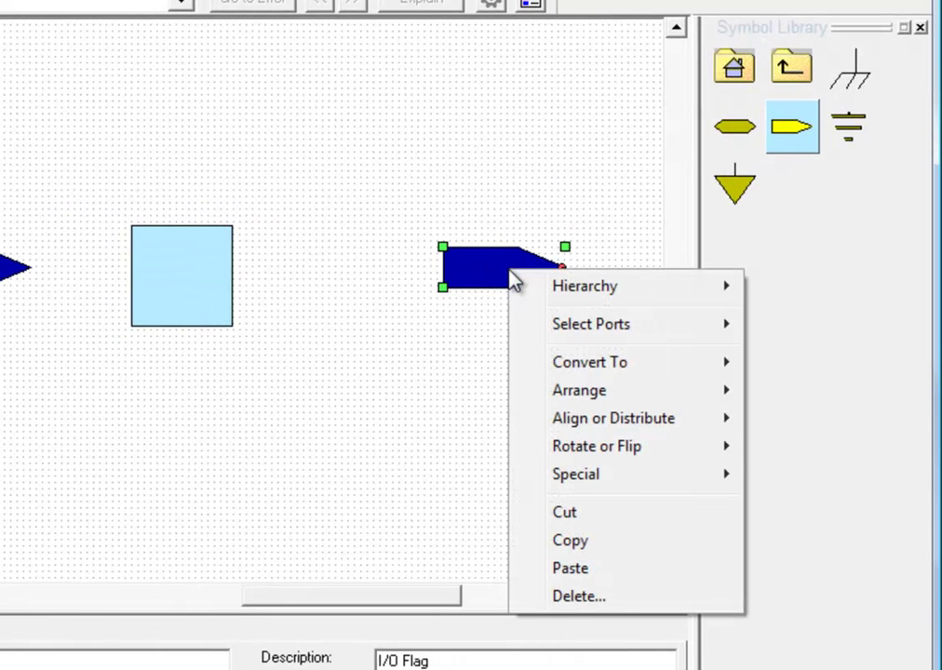
mouse_move(551, 446)
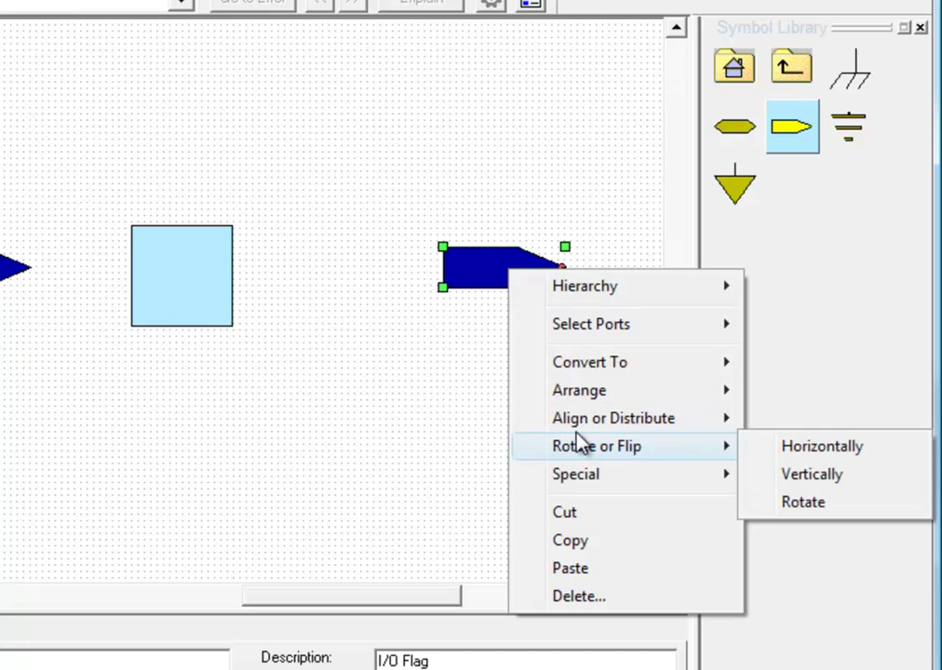
click(770, 451)
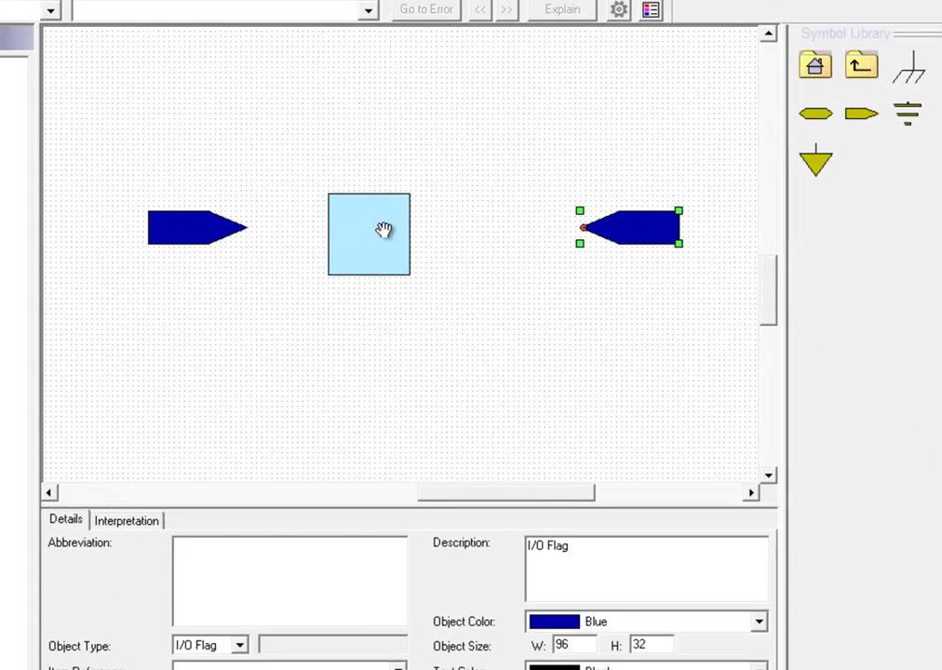
Duplicate the square and place the copy between the original square and the right-hand I/O flag.
click(381, 230)
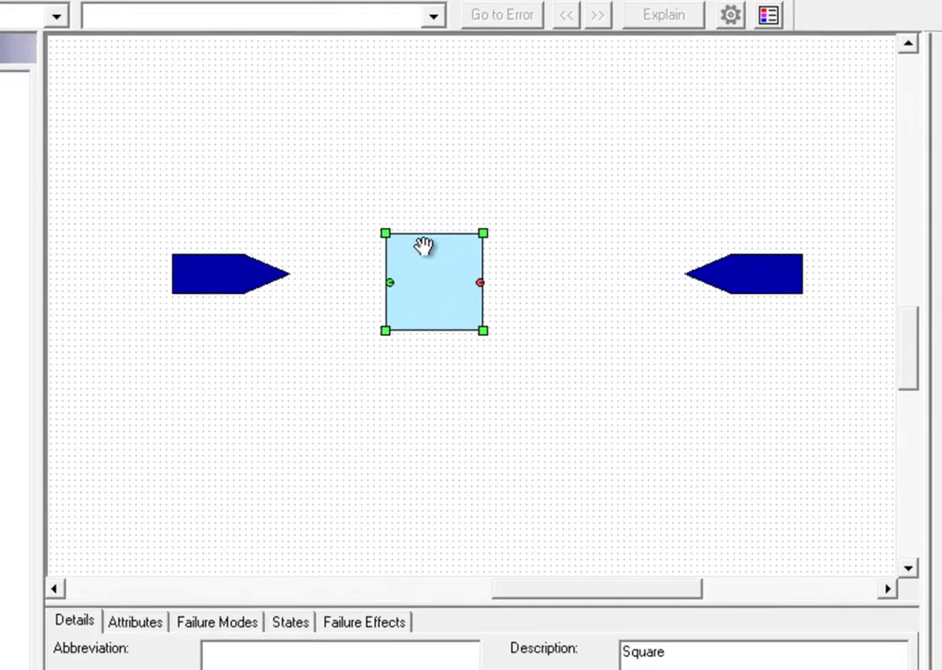
right_click(433, 252)
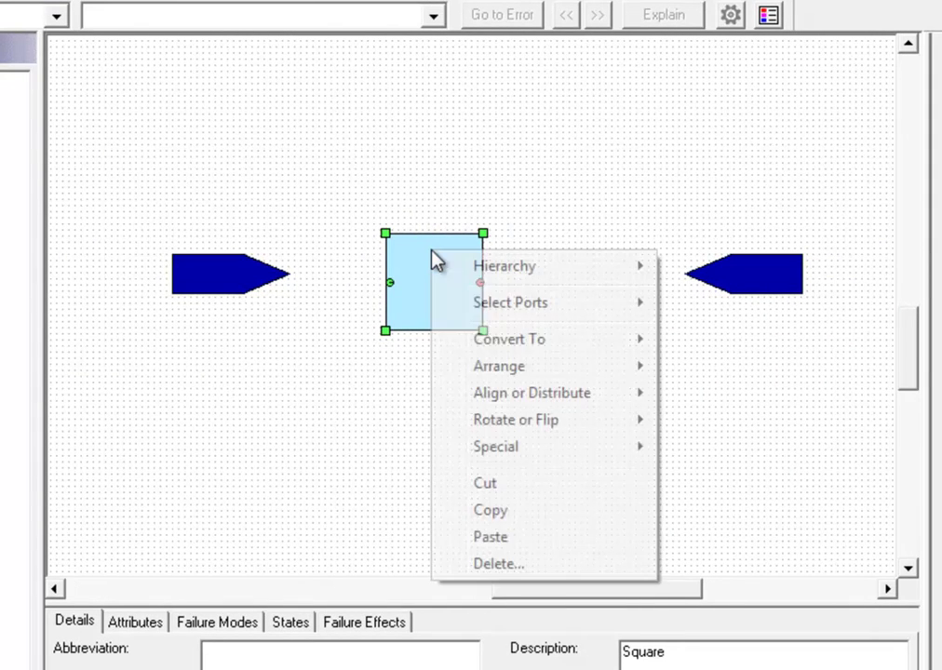
click(511, 510)
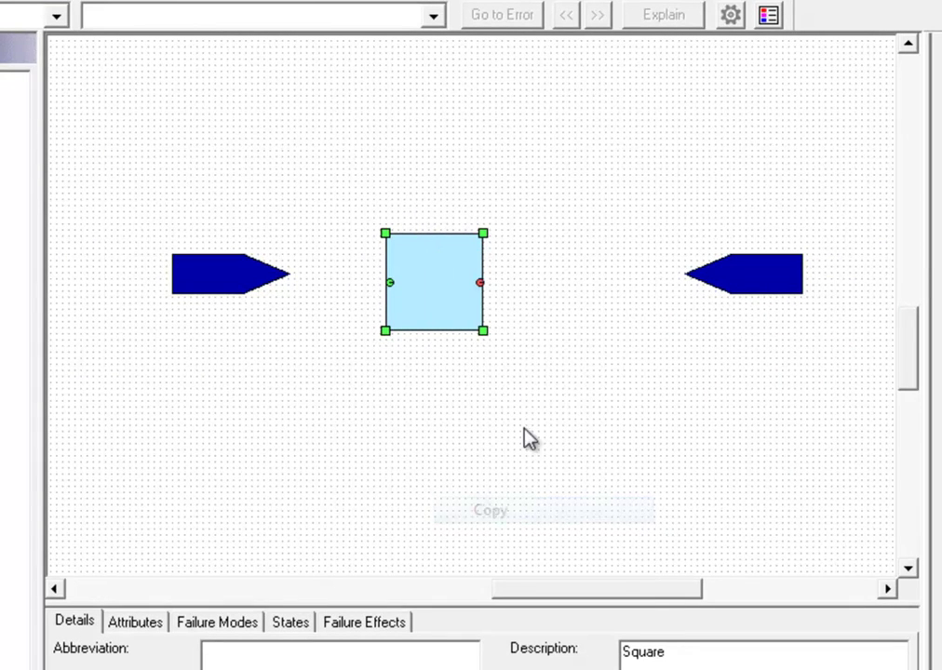
right_click(509, 172)
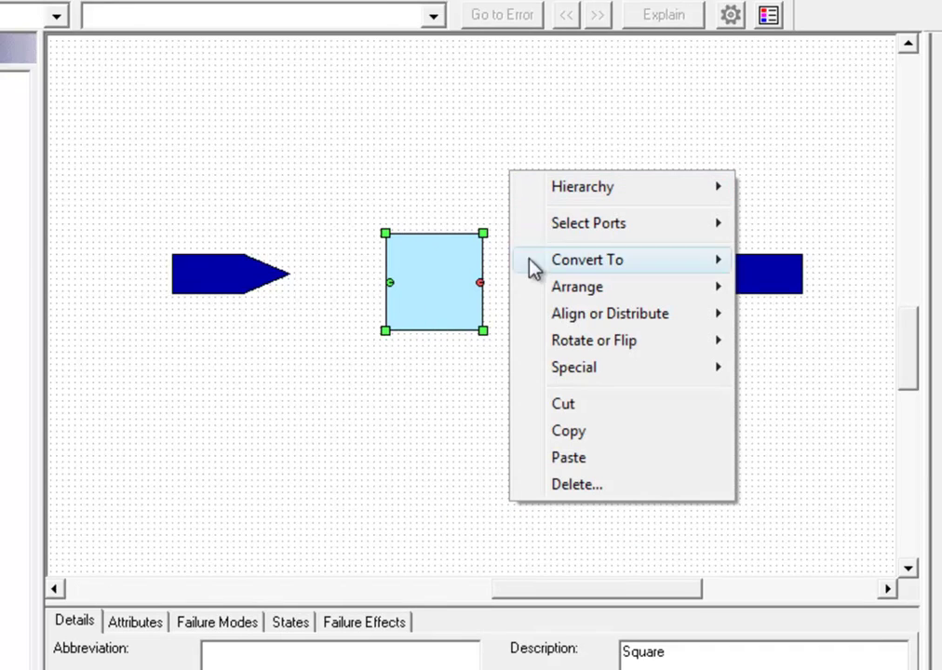
click(553, 459)
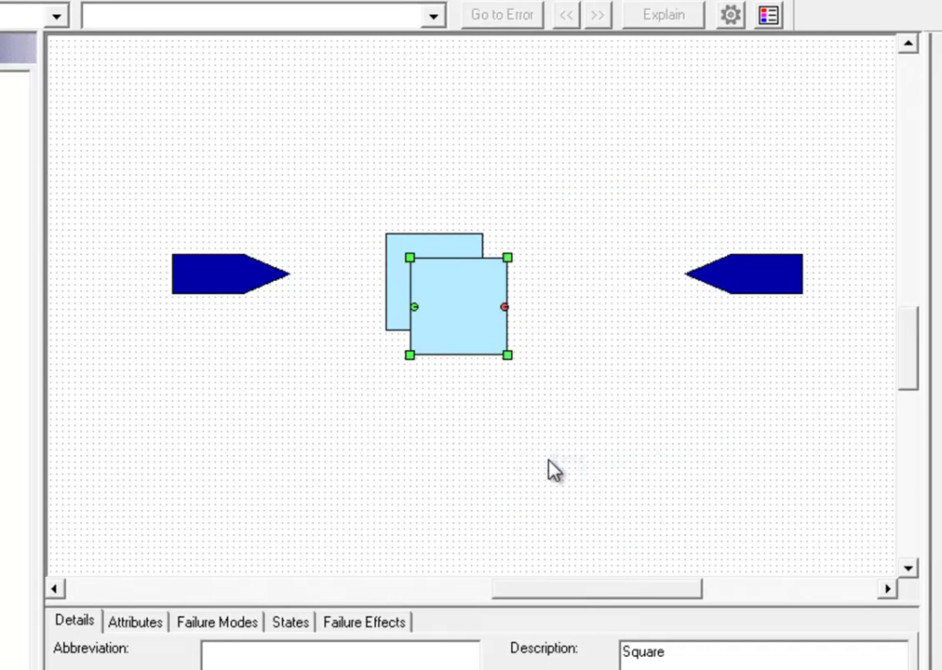
drag(471, 316, 583, 273)
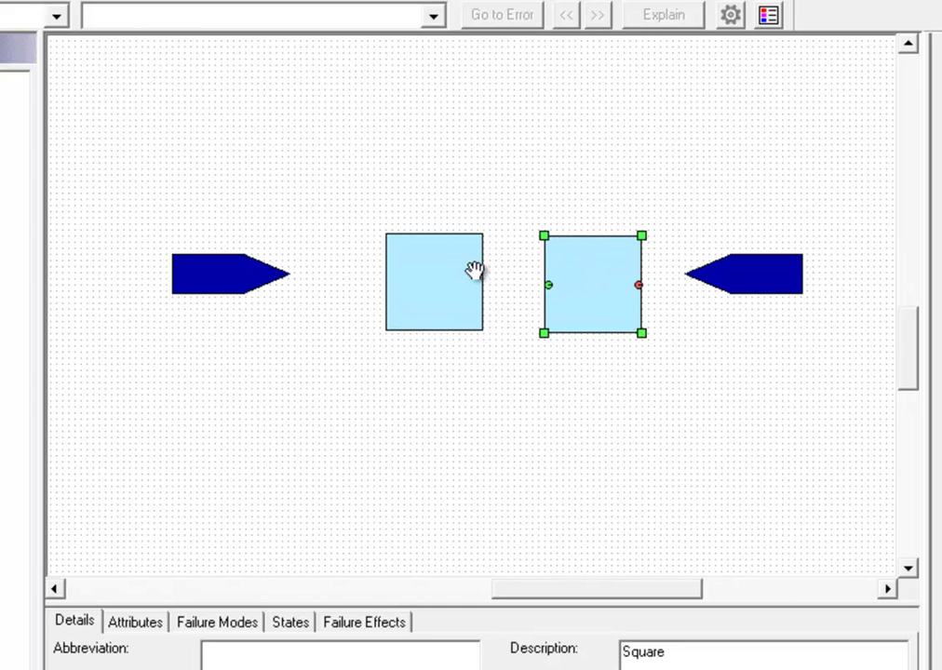
Space out the first square and both I/O flags so the four symbols form a row with gaps between them.
click(446, 266)
drag(446, 265, 398, 265)
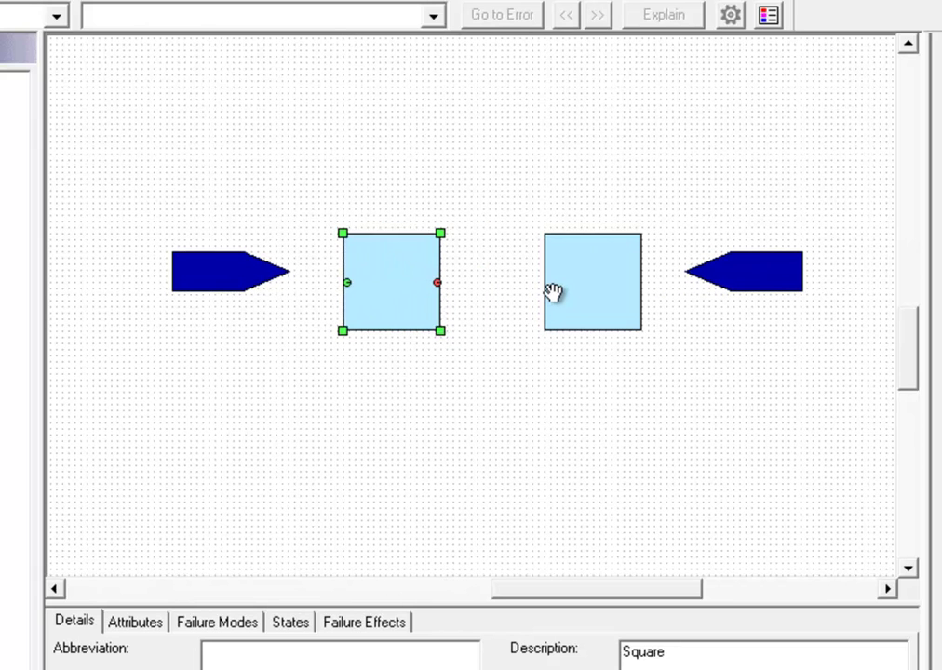
drag(762, 271, 818, 281)
drag(252, 275, 233, 281)
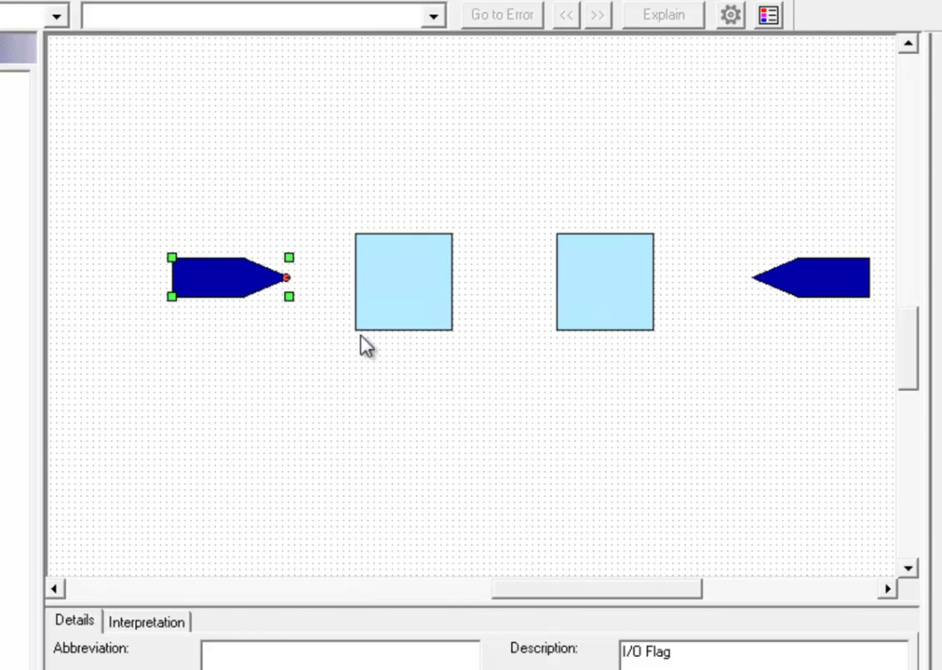
click(563, 465)
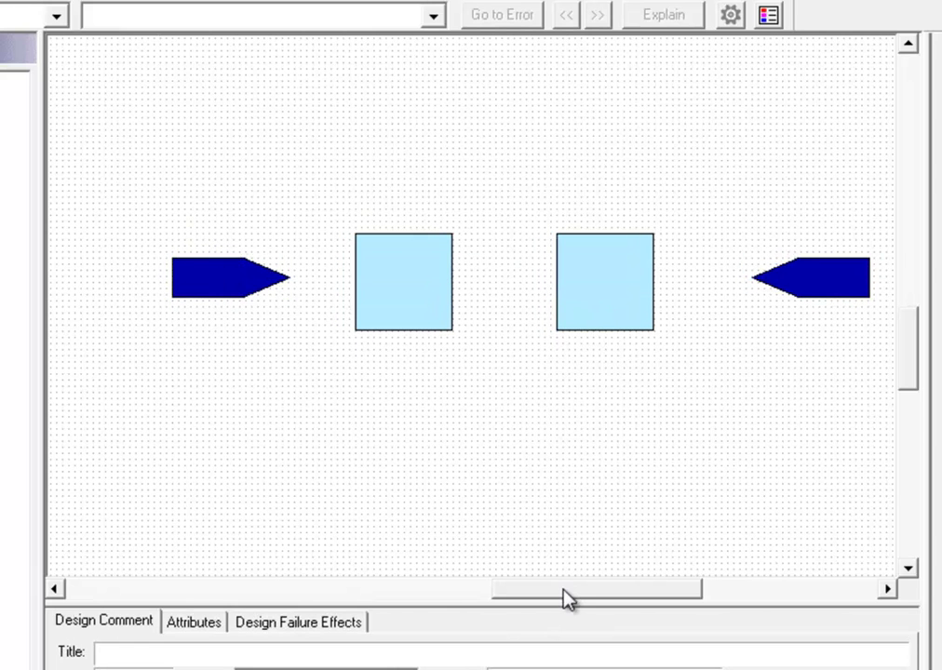
drag(563, 590, 573, 592)
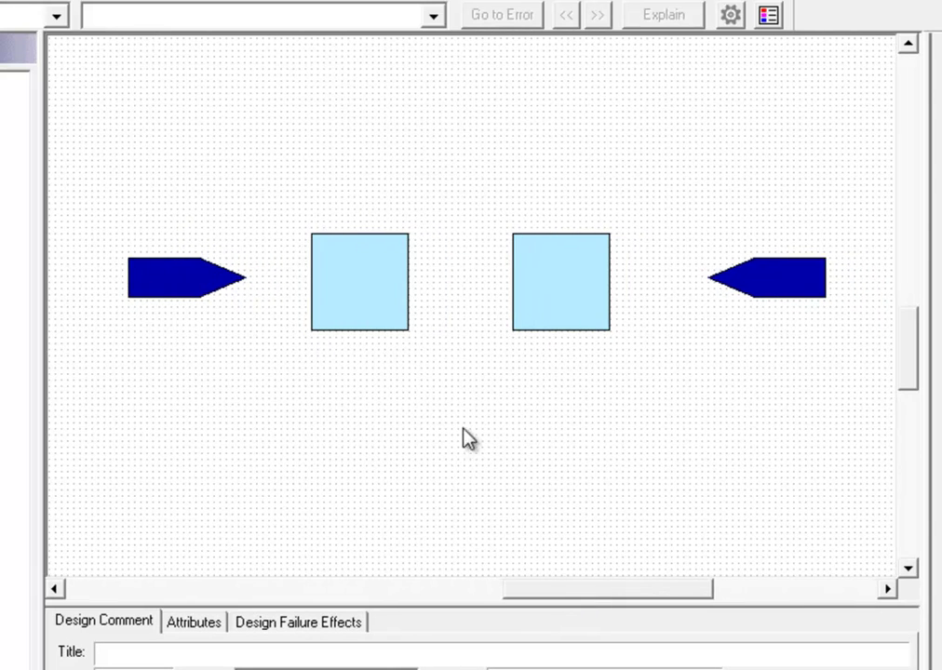
Set the abbreviations of the four symbols, from left to right, to IN, A, B and OUT.
click(140, 276)
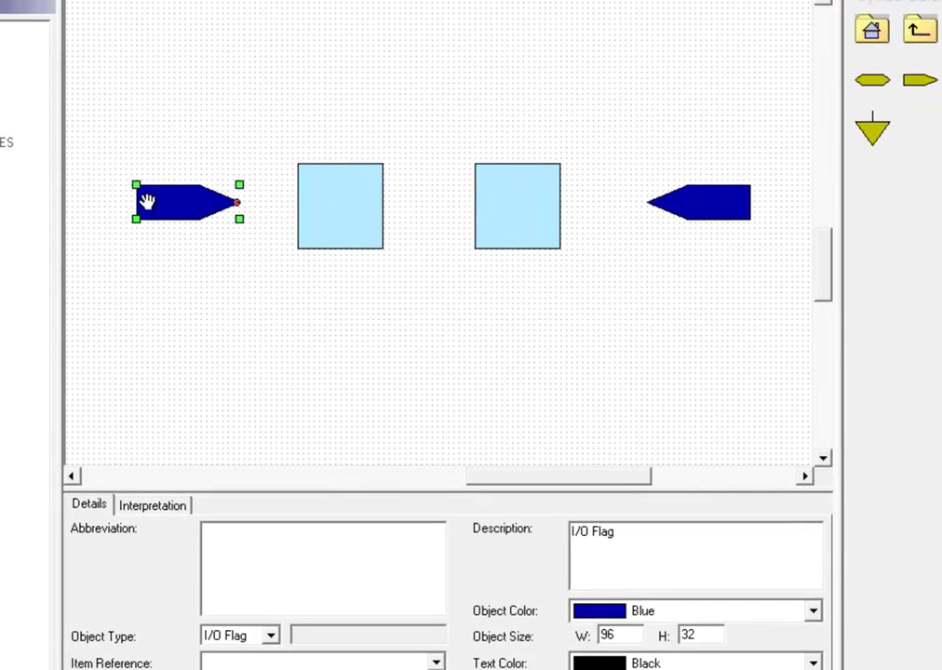
text(IN)
click(341, 204)
text(A)
click(521, 180)
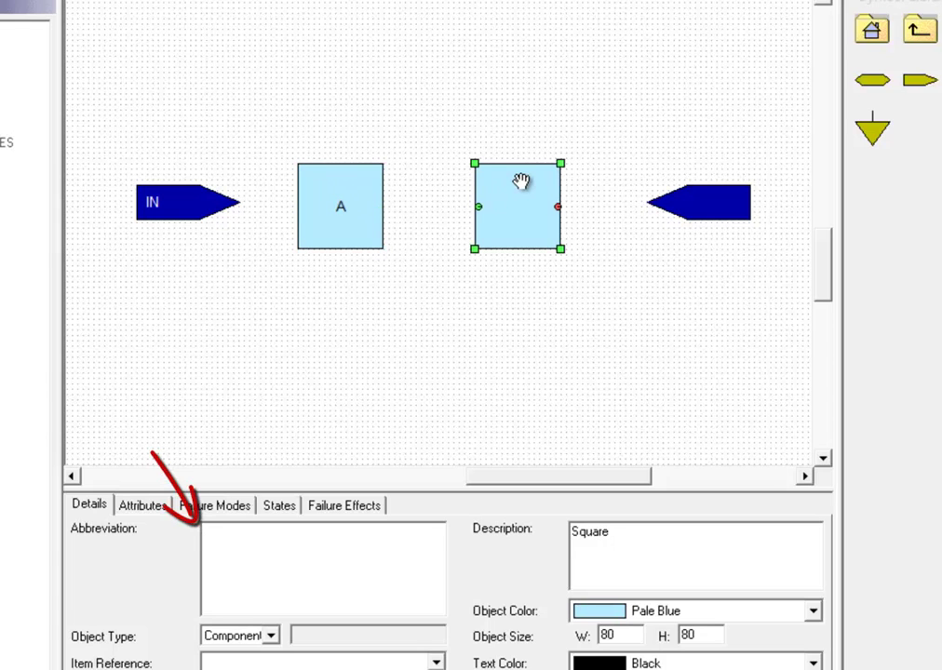
text(B)
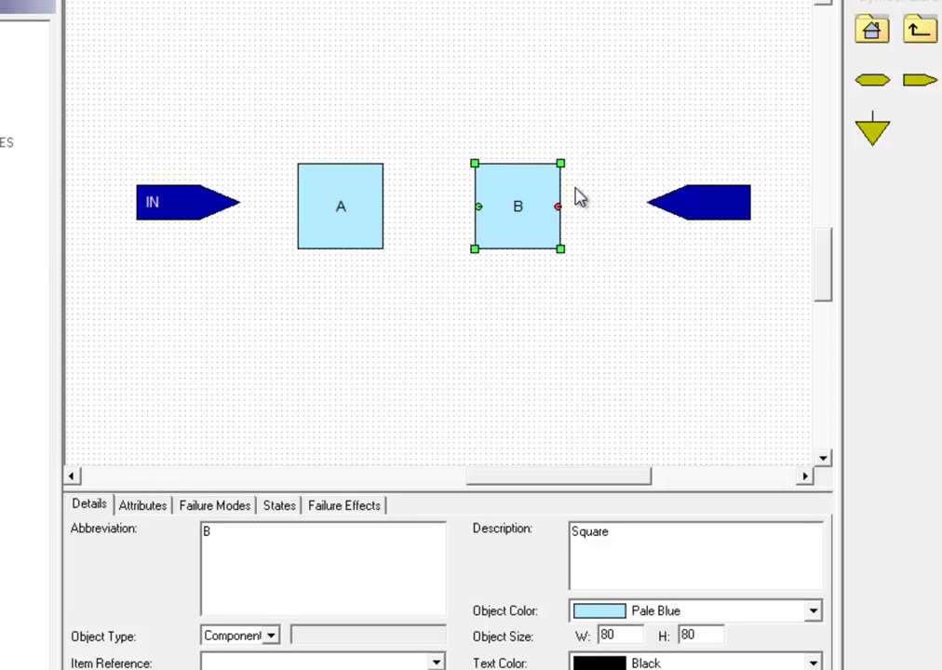
click(739, 199)
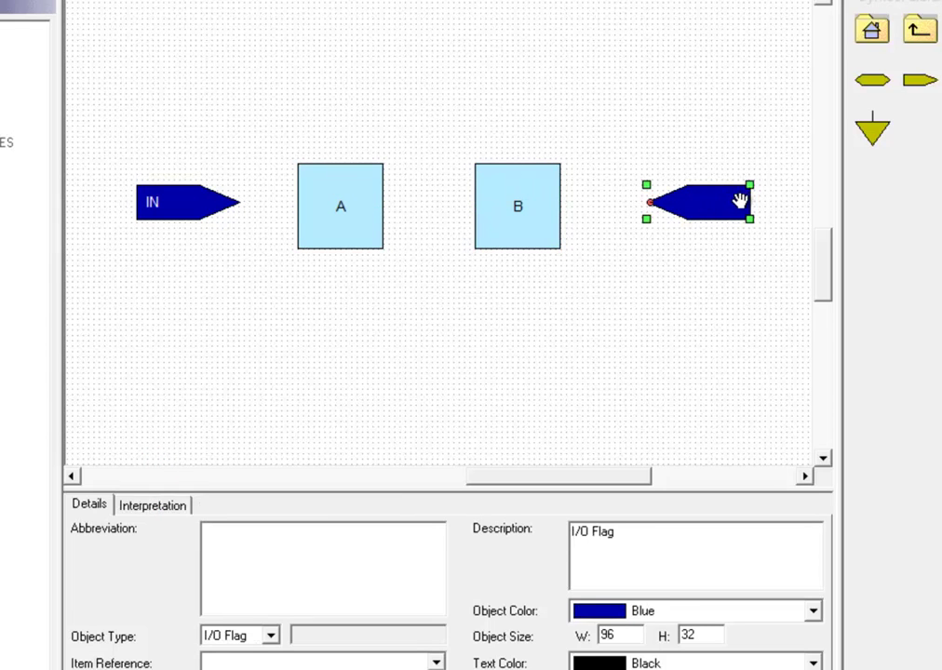
text(OUT)
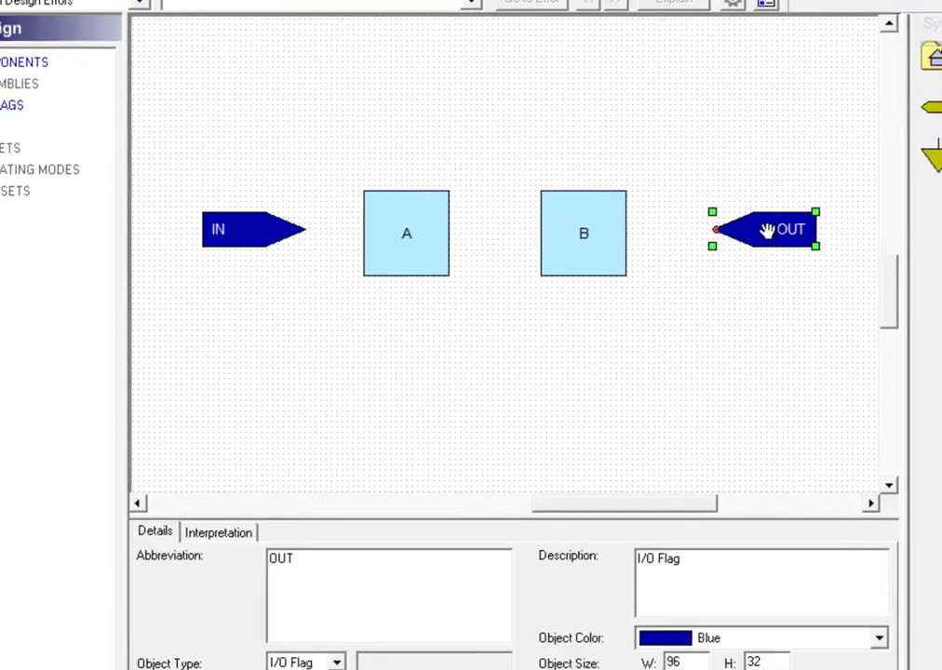
click(768, 230)
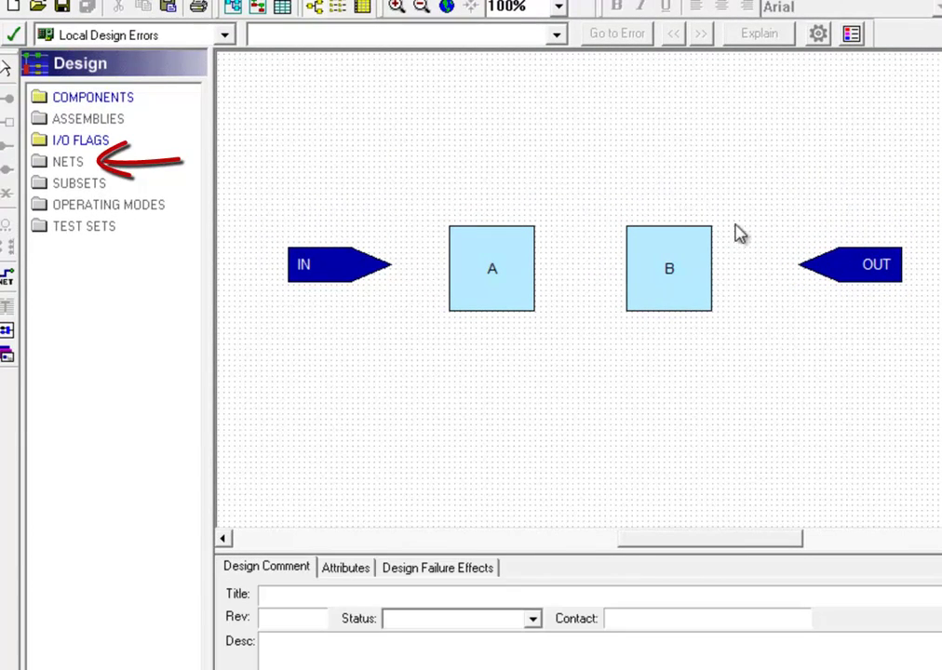
Create nets connecting component A's output port to B's input port and B's output port to the OUT flag.
click(70, 165)
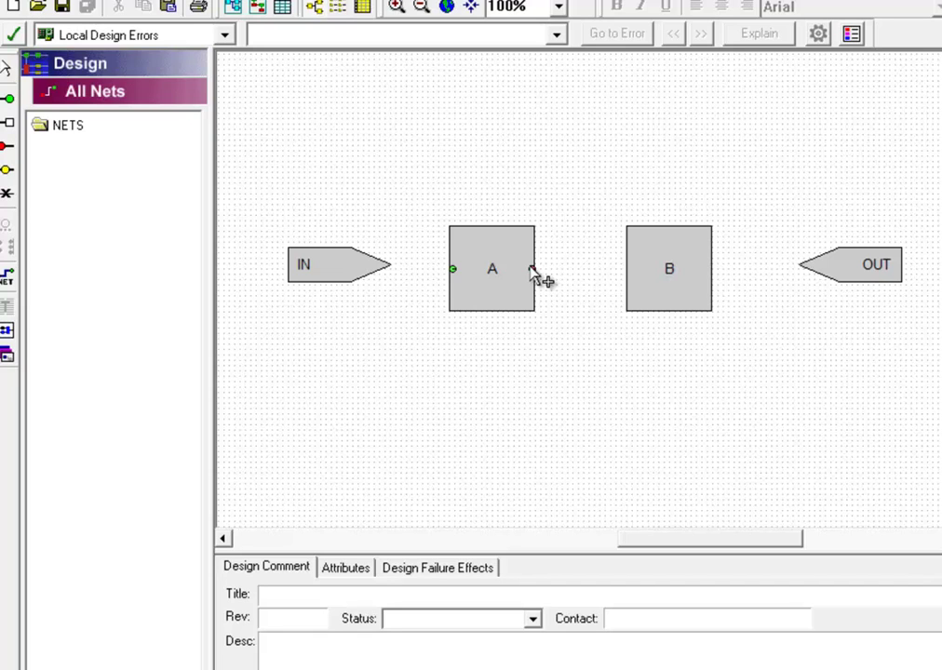
click(631, 270)
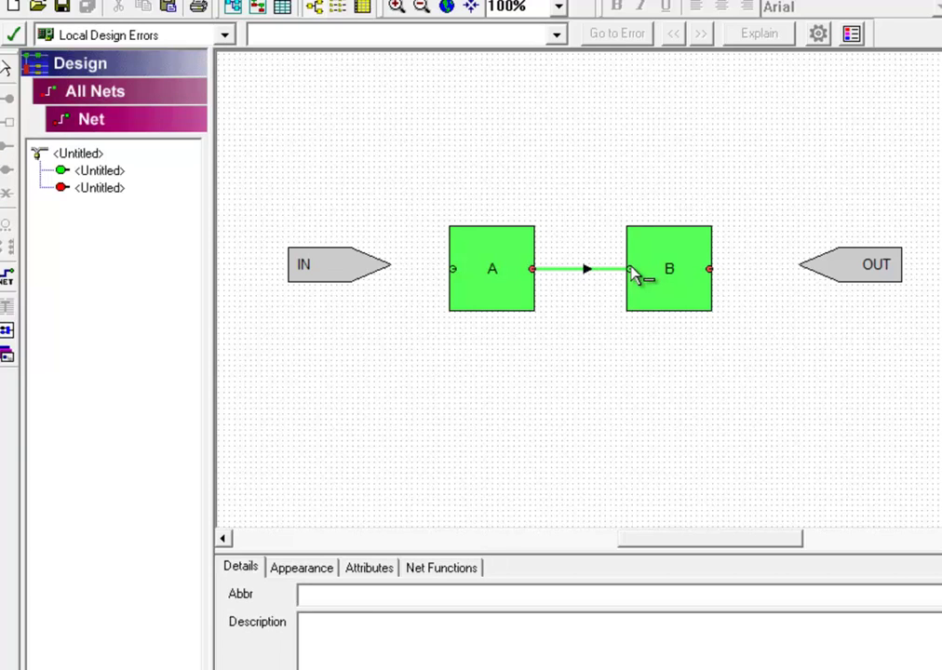
click(745, 257)
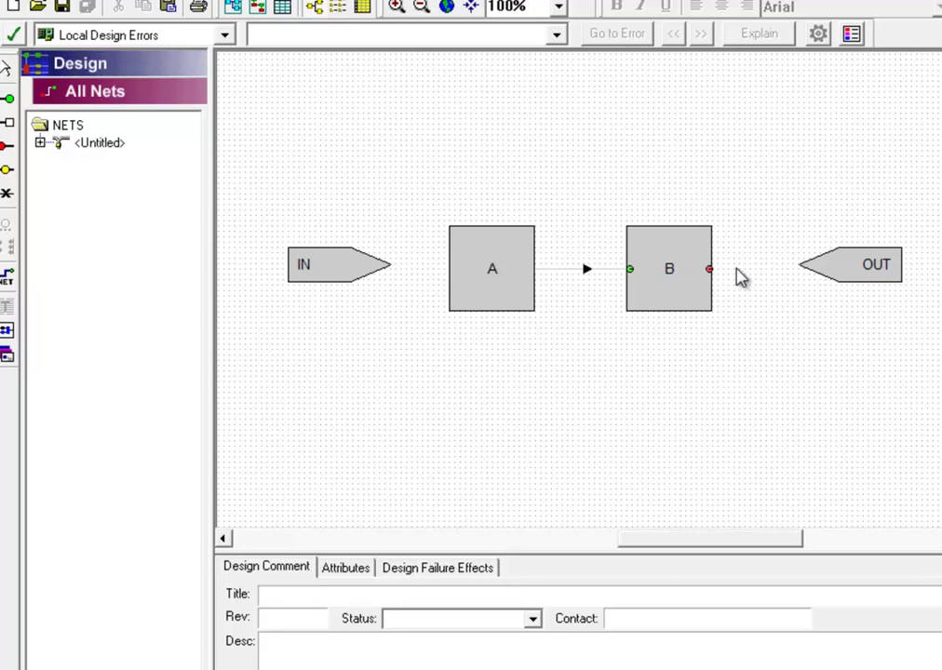
click(806, 265)
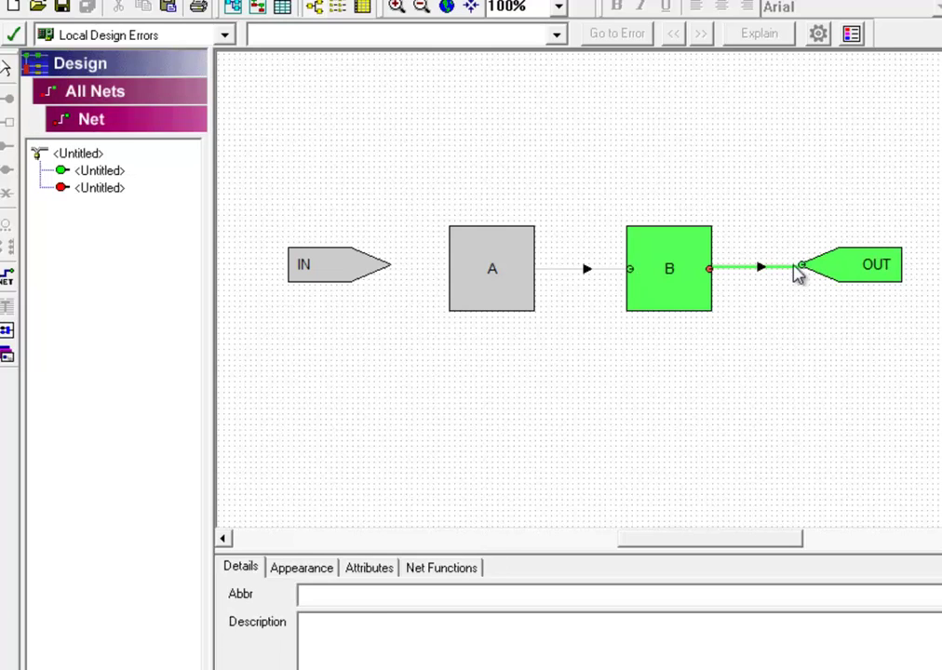
click(763, 297)
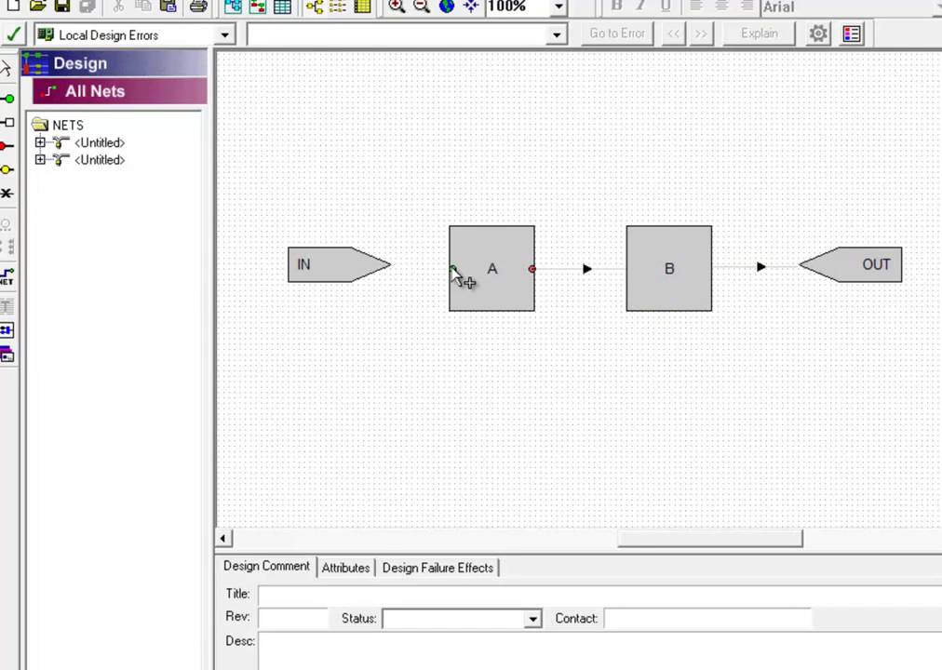
Create a net connecting the IN flag to component A's input port and return to the design level.
click(390, 267)
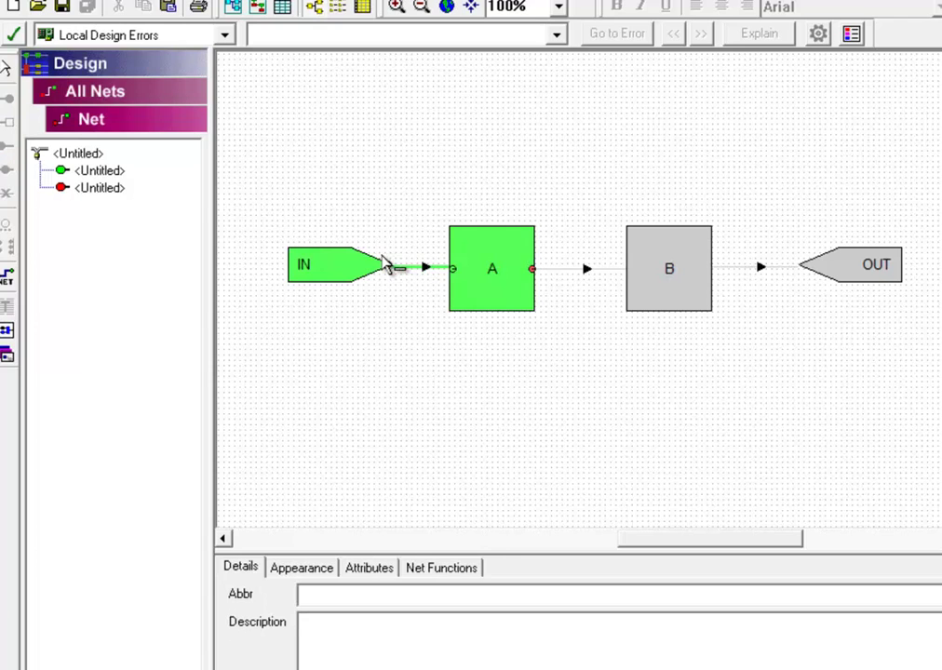
click(414, 246)
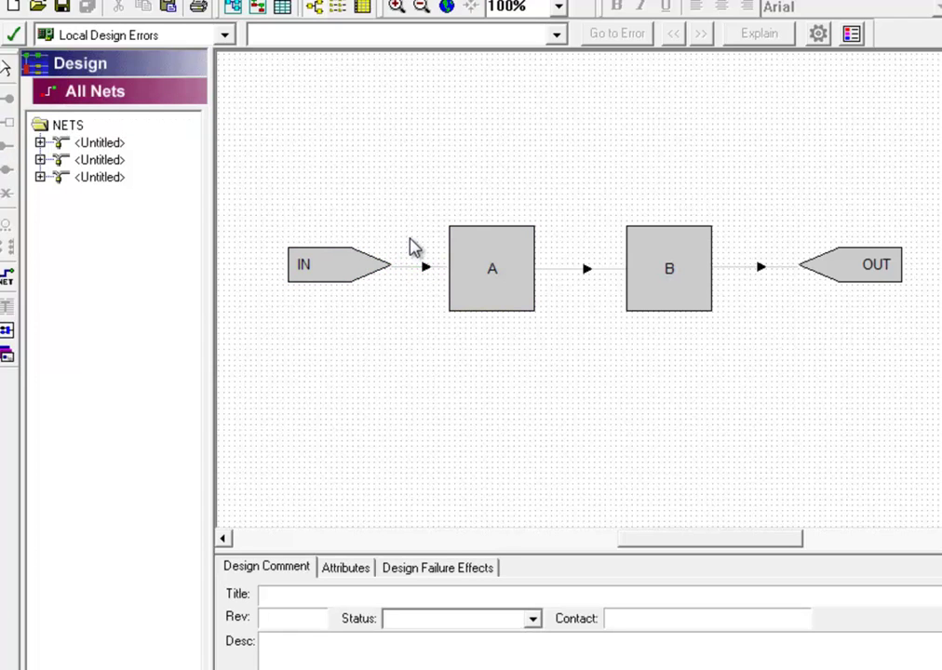
click(165, 67)
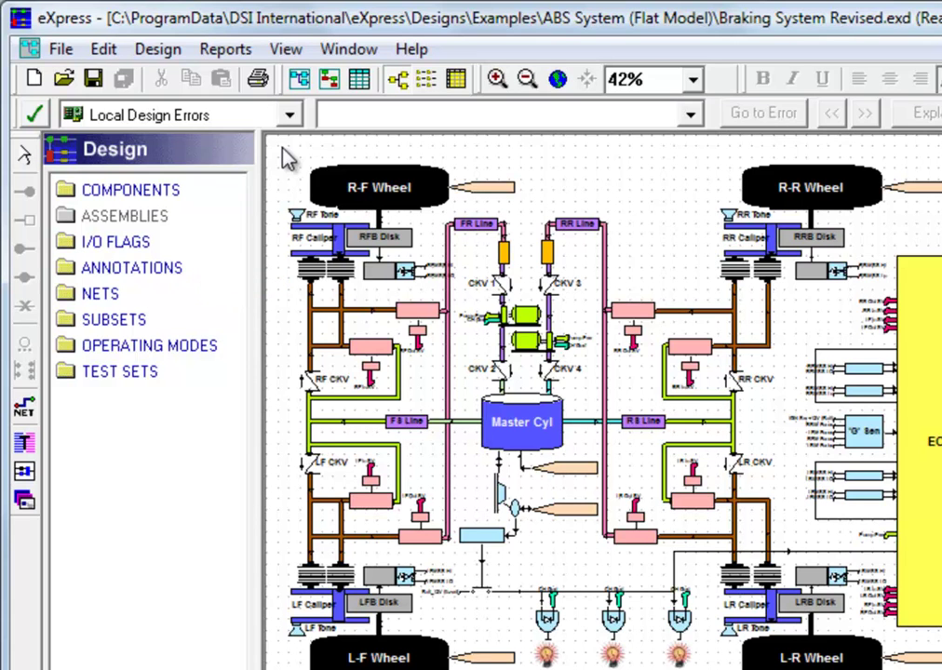
List the ports of the ABS LED component in the design tree and widen the tree to show the full port names.
double_click(67, 187)
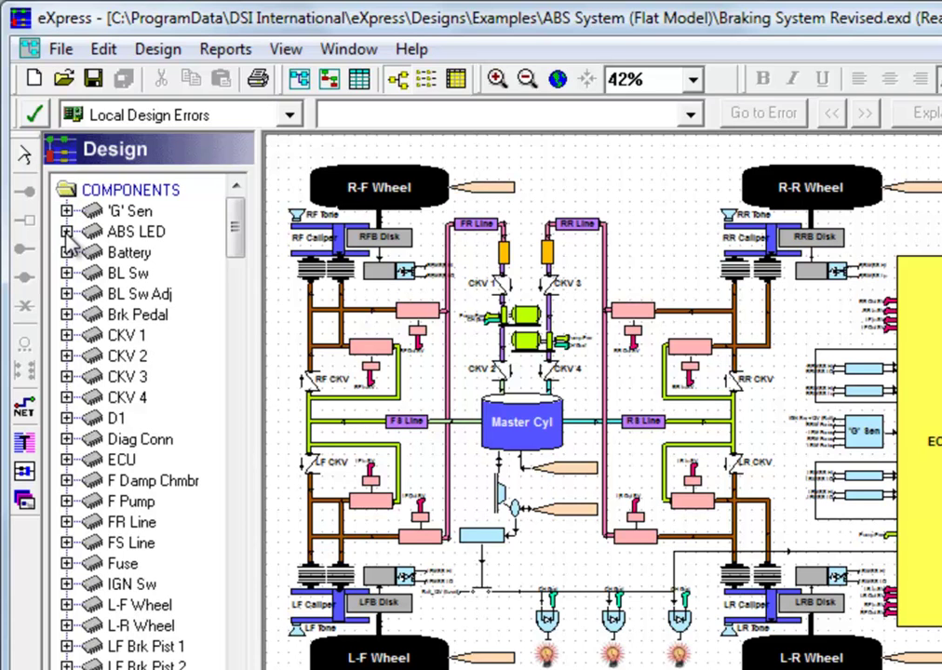
click(66, 232)
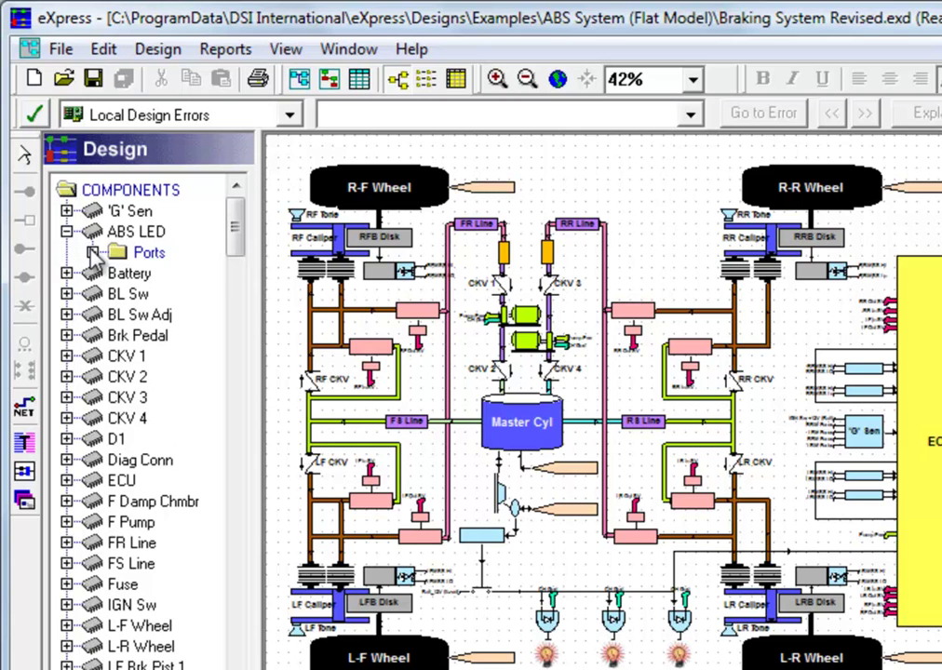
click(92, 253)
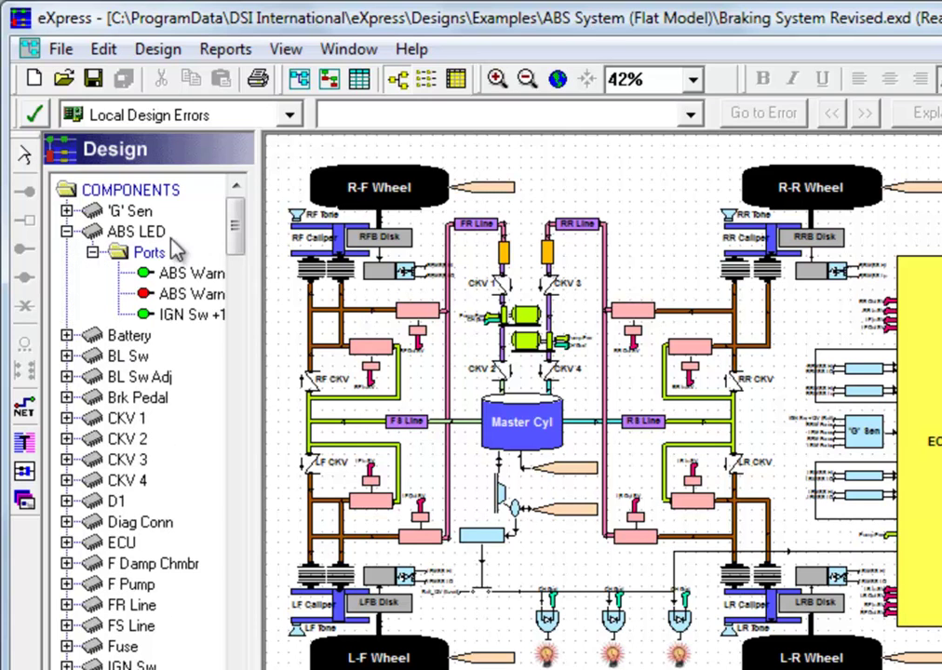
drag(259, 189, 337, 189)
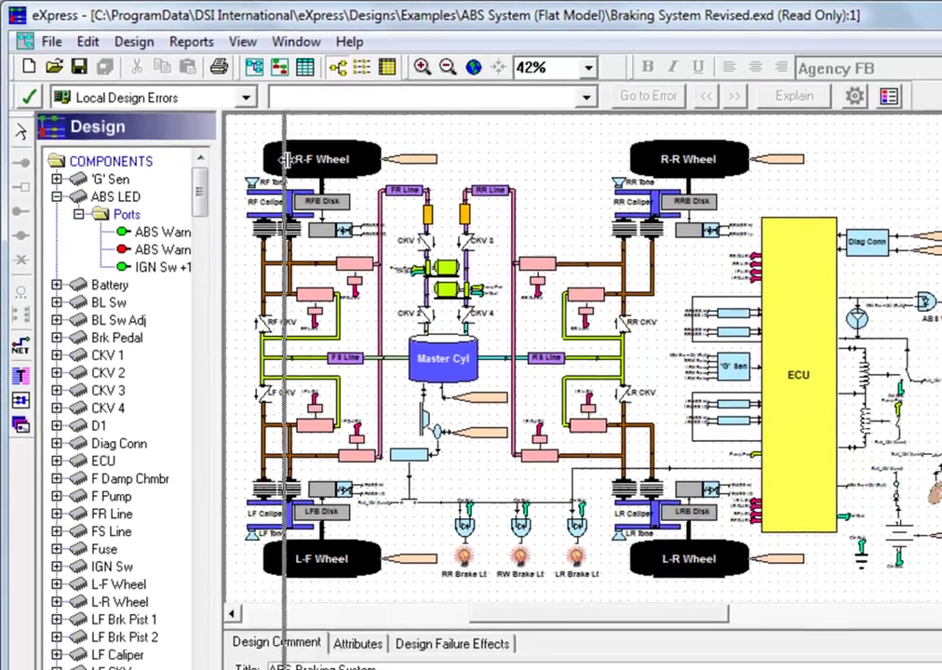
drag(288, 160, 294, 160)
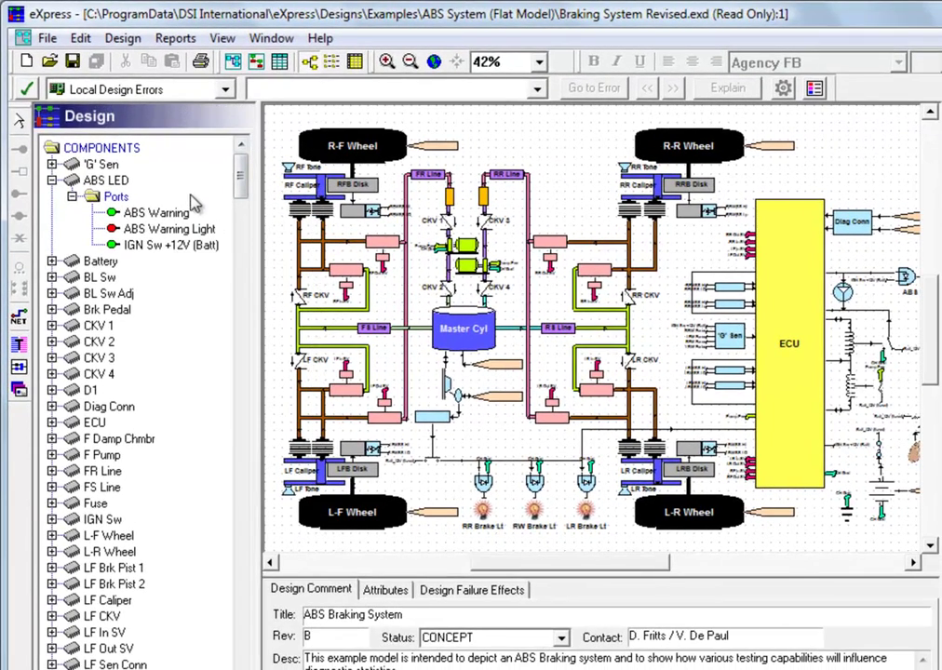
Examine the ABS LED component up close by selecting its ABS Warning, ABS Warning Light and IGN Sw +12V (Batt) ports in turn.
click(173, 213)
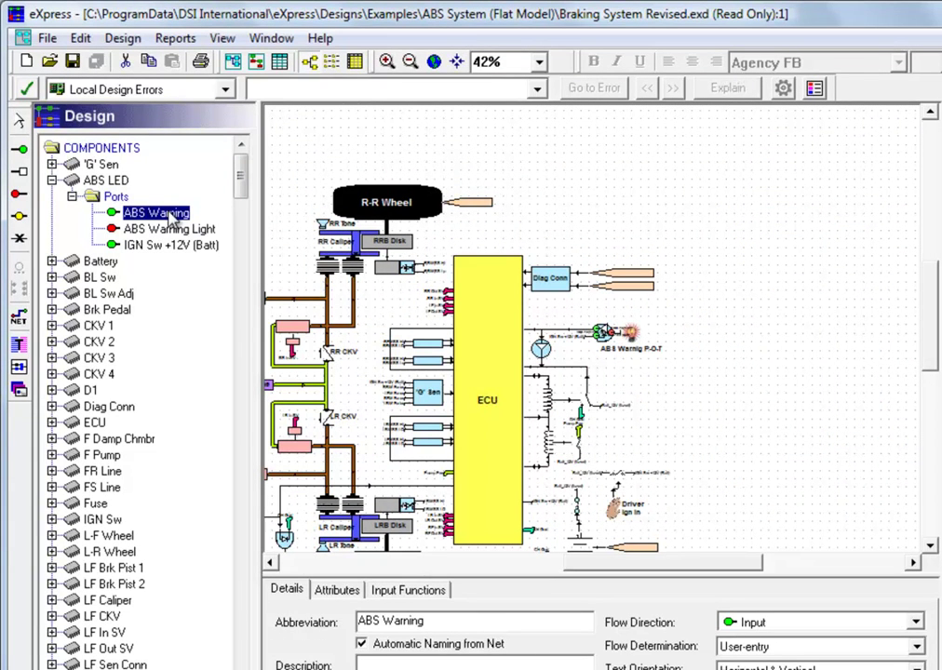
click(600, 323)
right_click(630, 390)
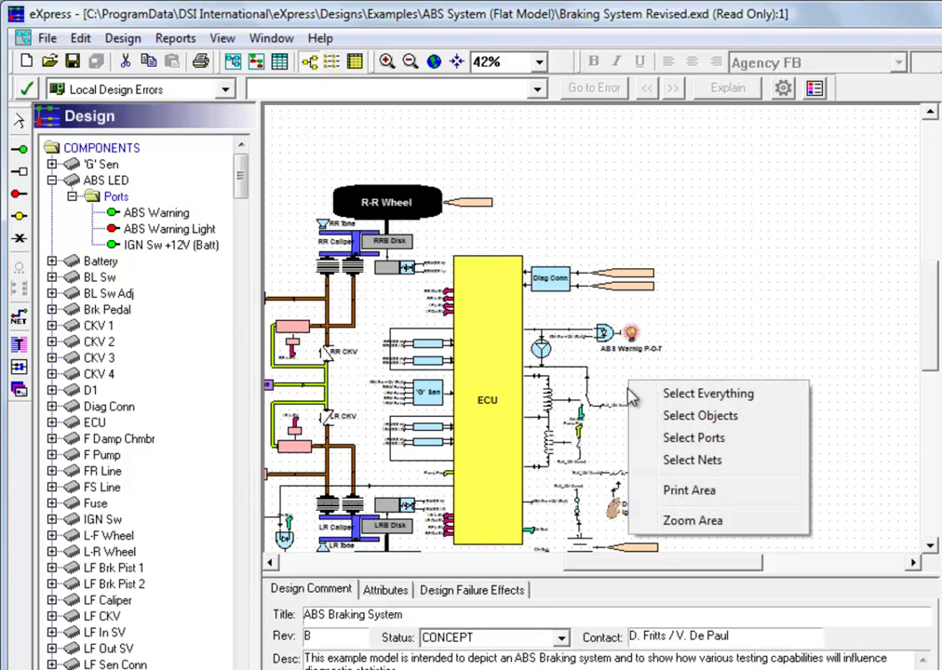
click(703, 522)
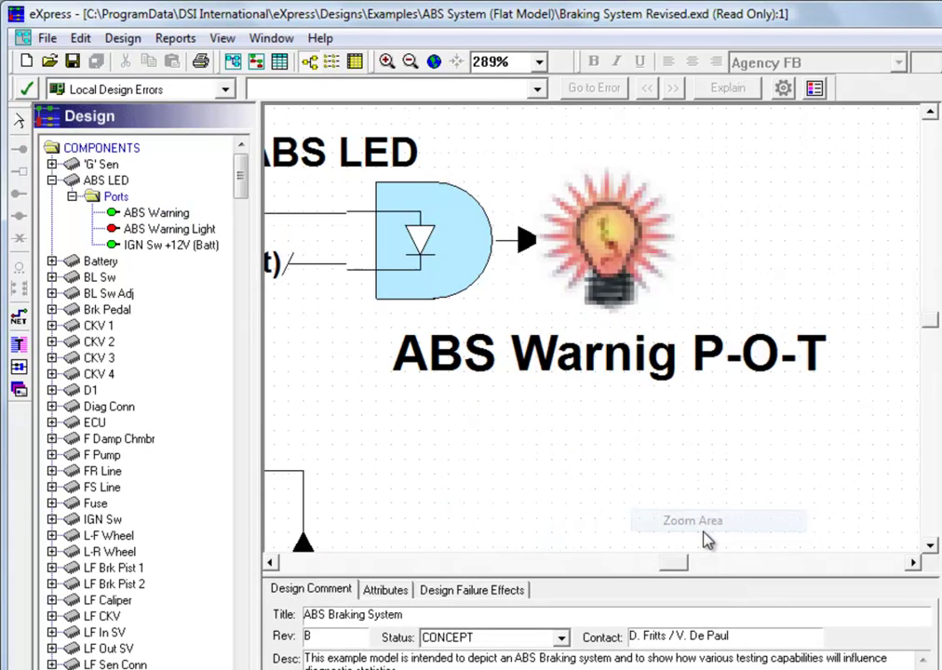
click(168, 214)
click(164, 230)
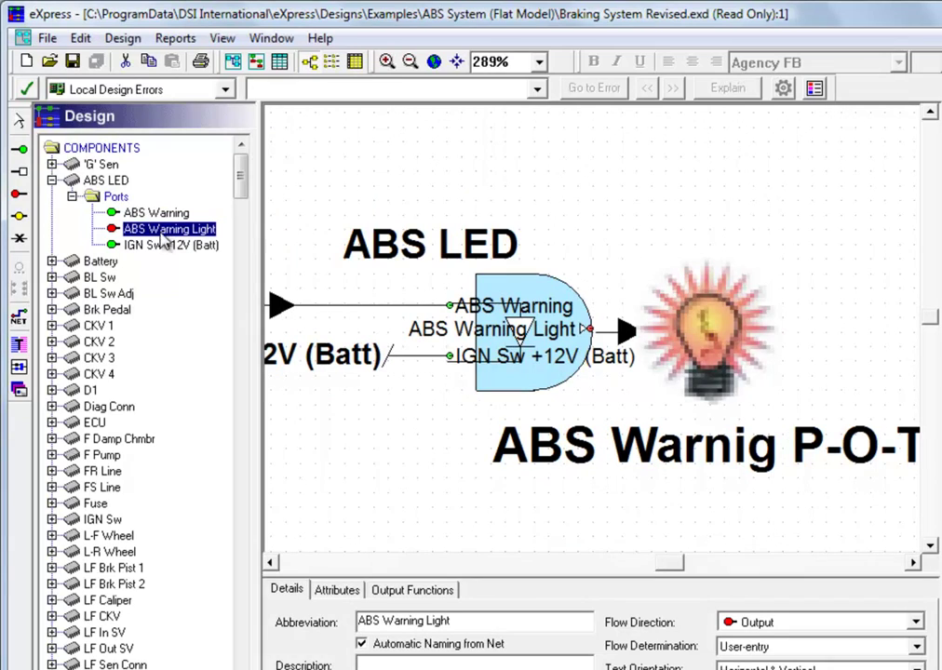
click(162, 246)
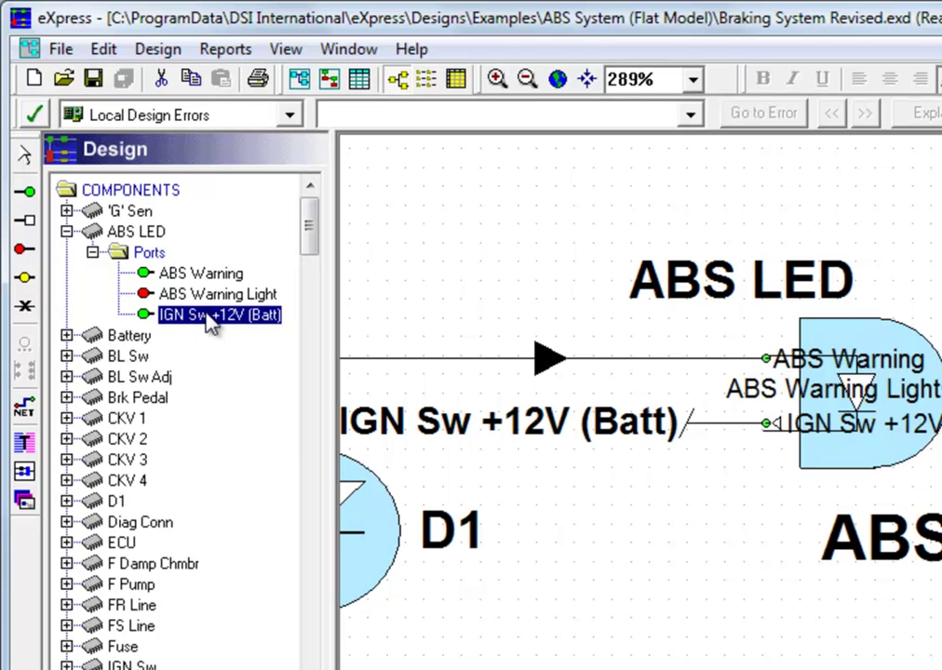
Collapse the component tree, narrow the tree area again and fit the whole braking system design in view.
click(92, 252)
click(67, 232)
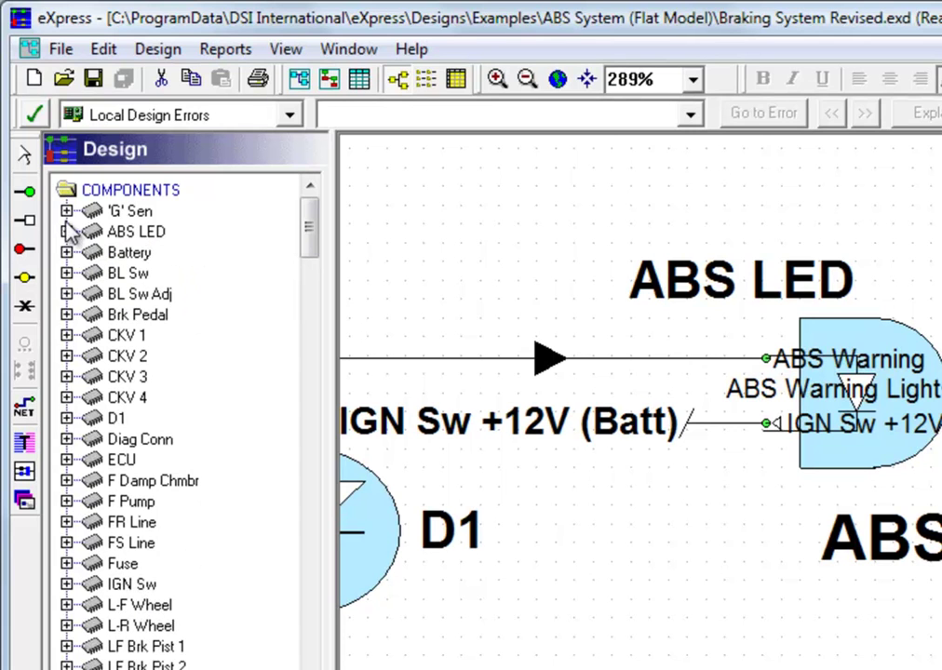
double_click(67, 192)
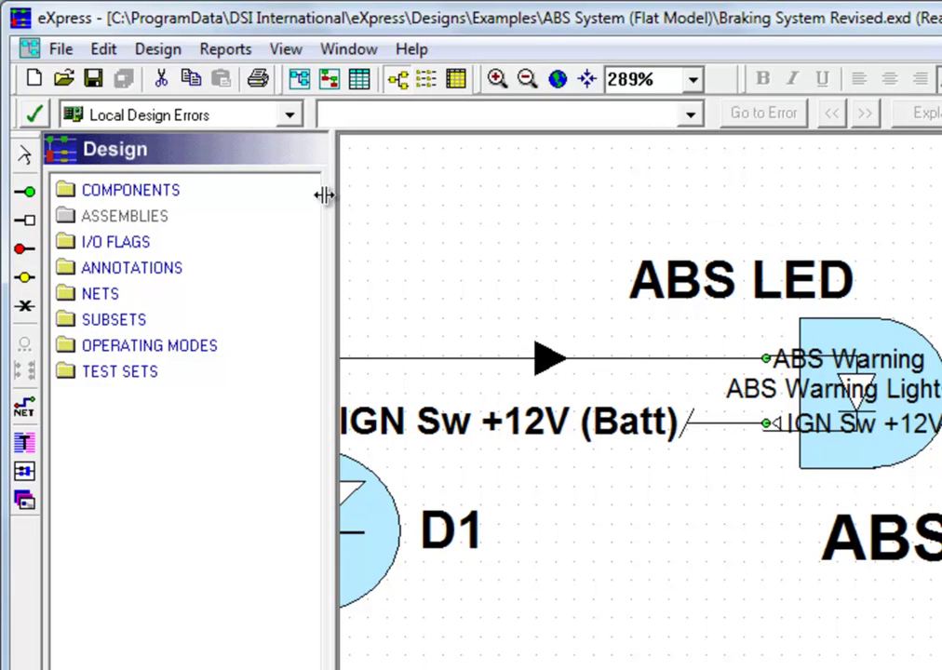
drag(334, 198, 266, 209)
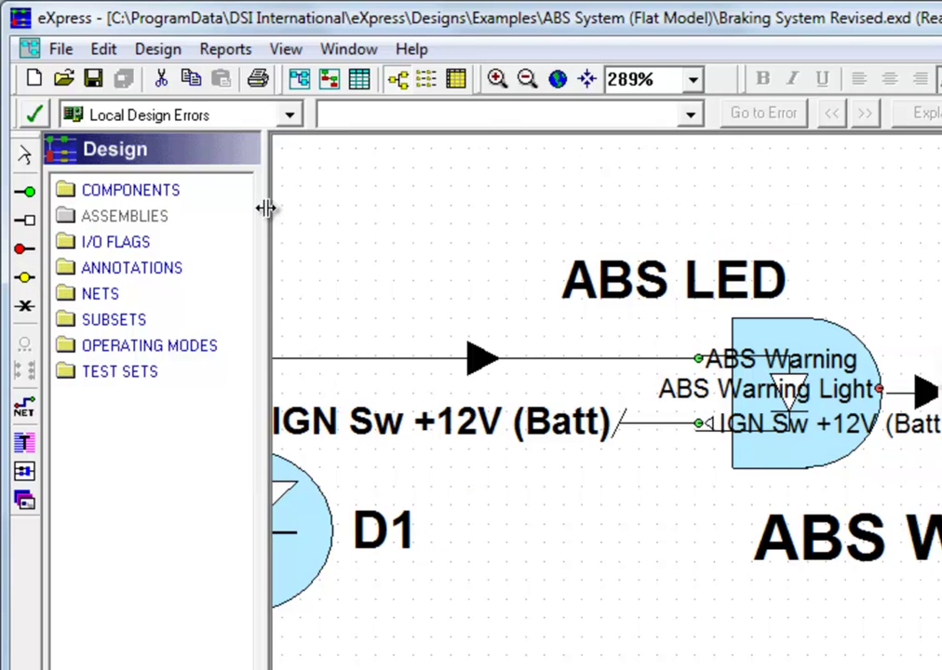
click(557, 80)
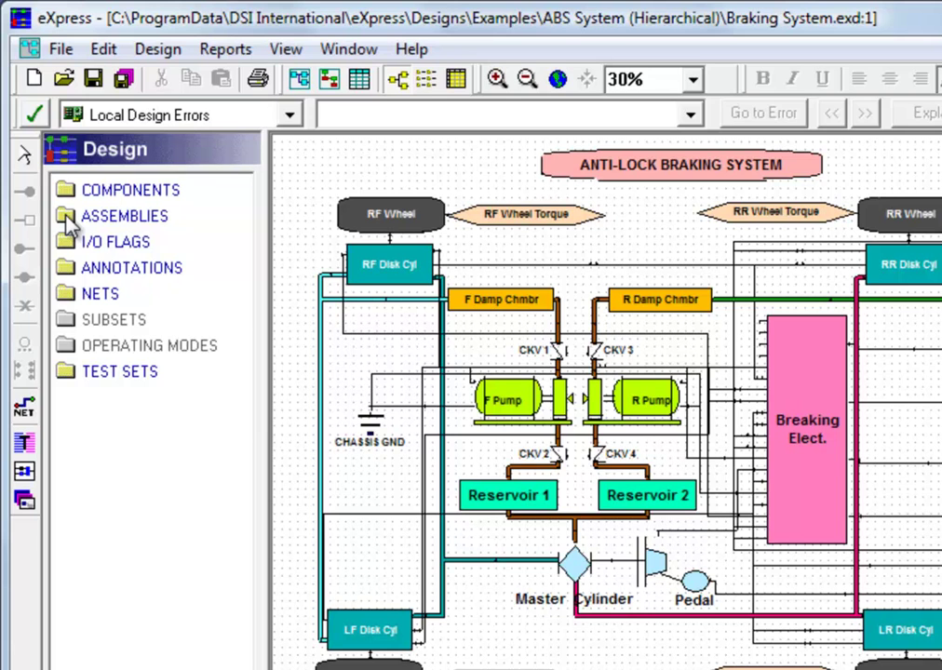
List the ports of the RF Disk Cyl assembly in the hierarchical design and locate its From Master Cylinder port in the diagram.
click(68, 216)
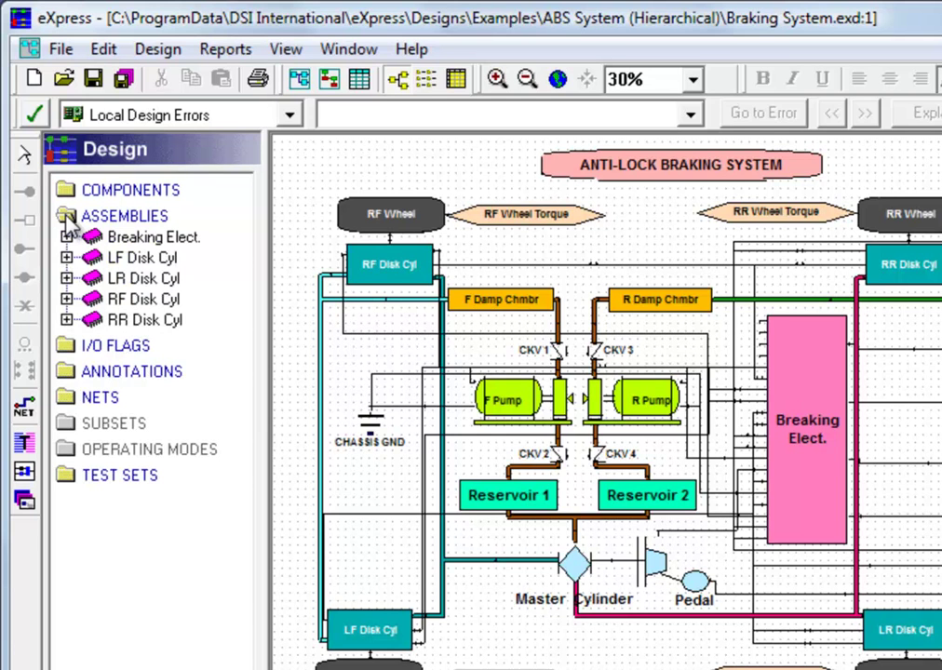
click(66, 298)
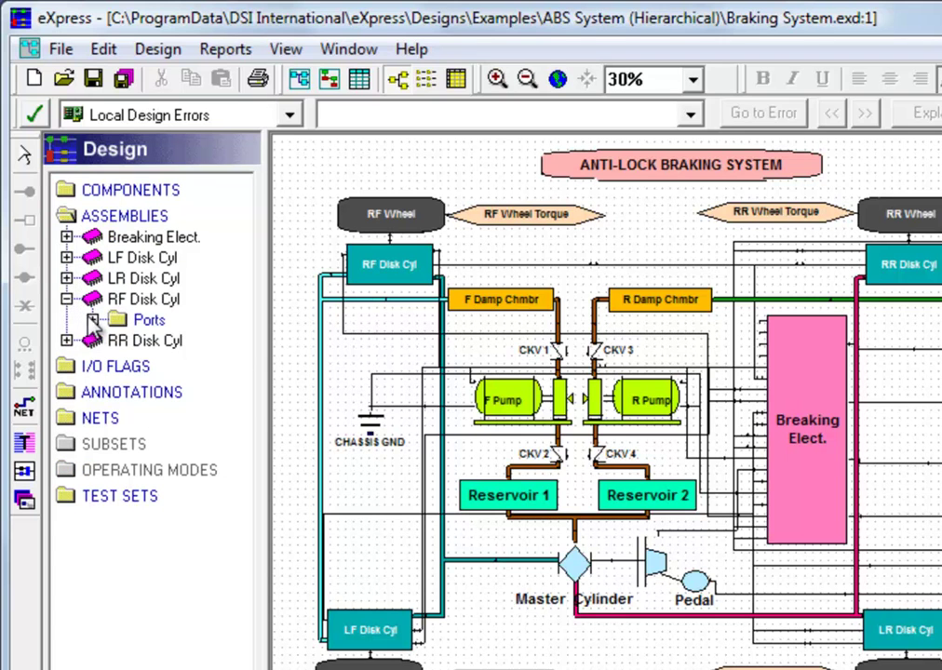
click(92, 320)
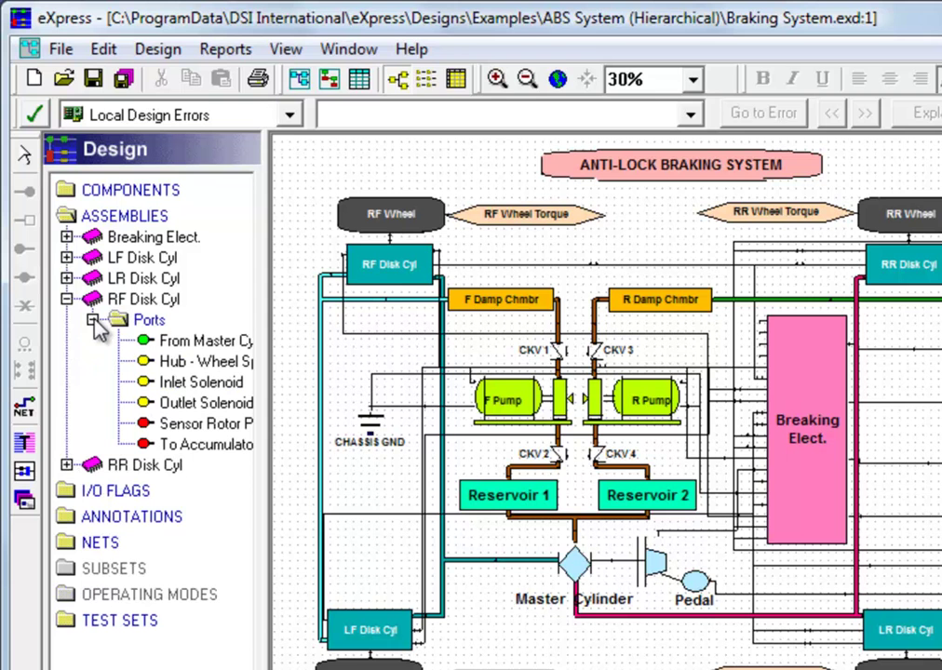
click(184, 342)
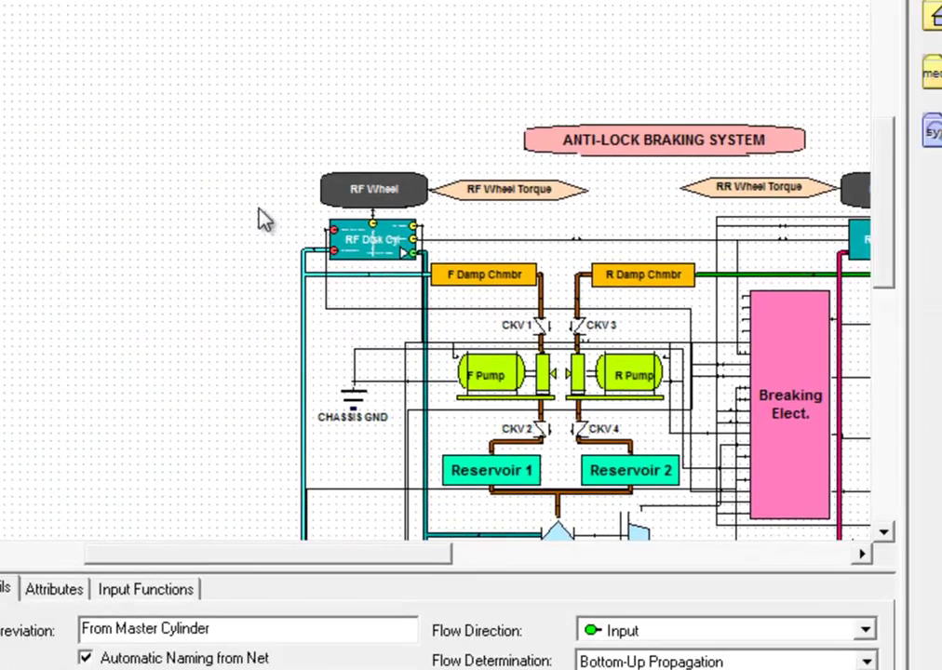
drag(574, 375, 761, 434)
right_click(475, 290)
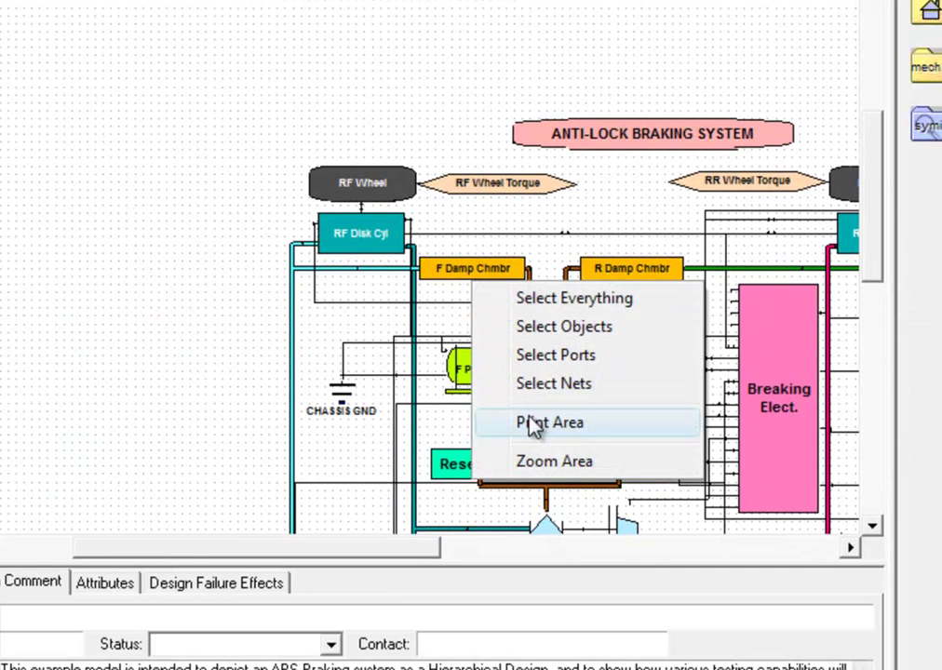
click(555, 460)
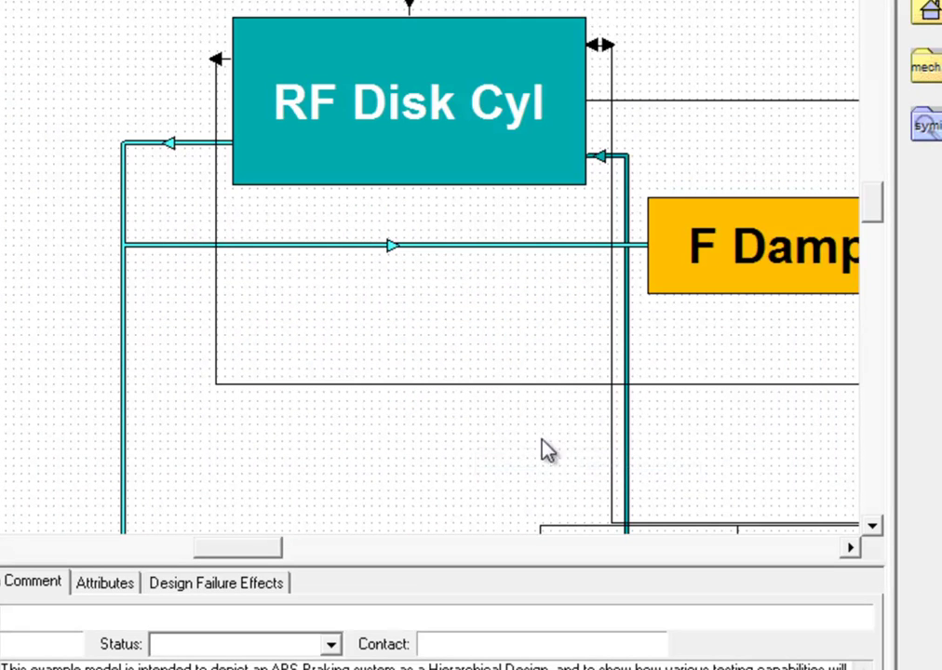
Open the lower-level design linked to the RF Disk Cyl assembly.
click(350, 56)
right_click(359, 56)
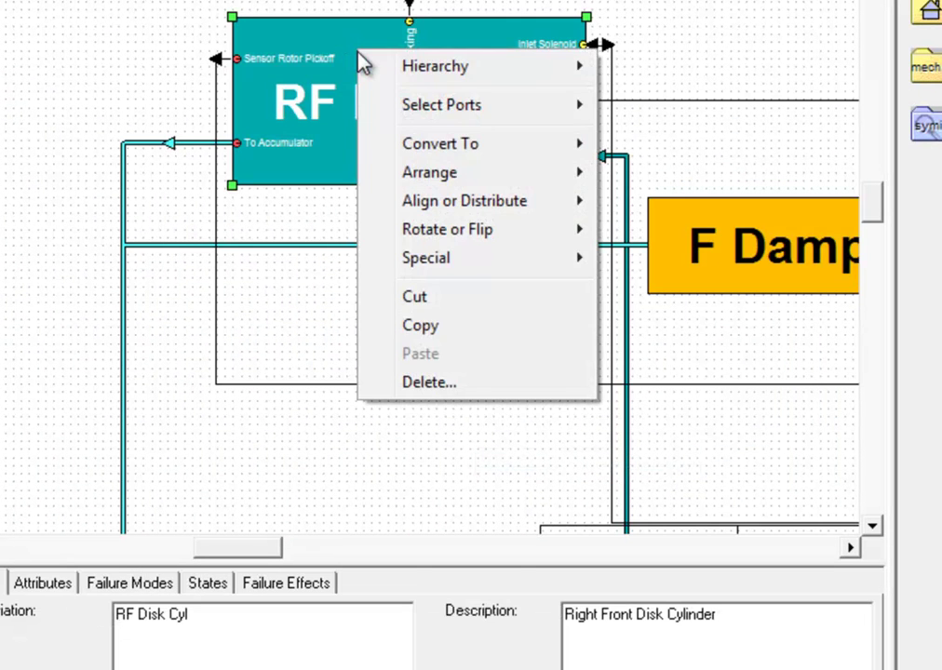
mouse_move(370, 66)
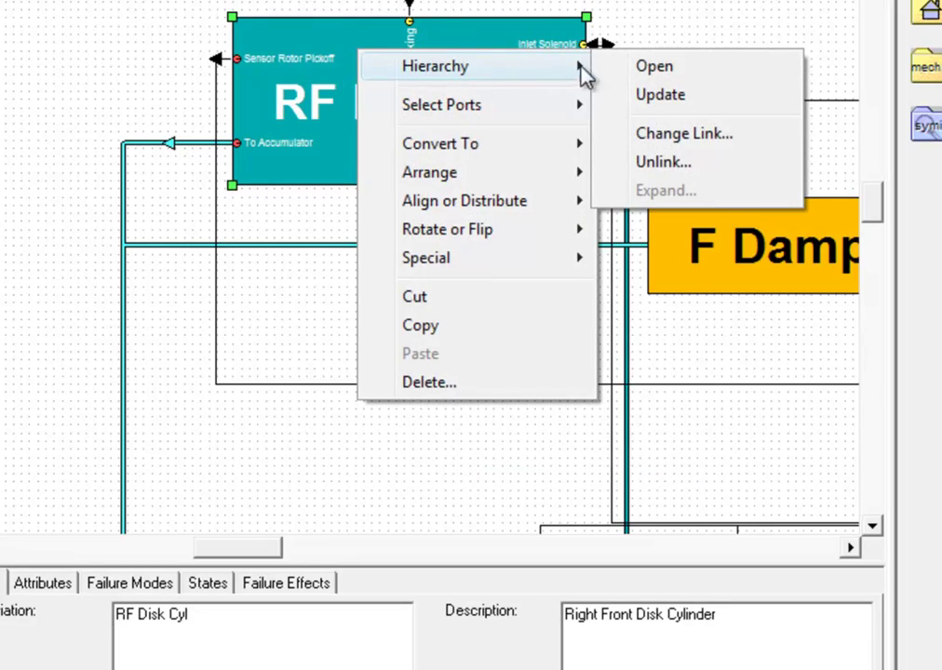
click(617, 69)
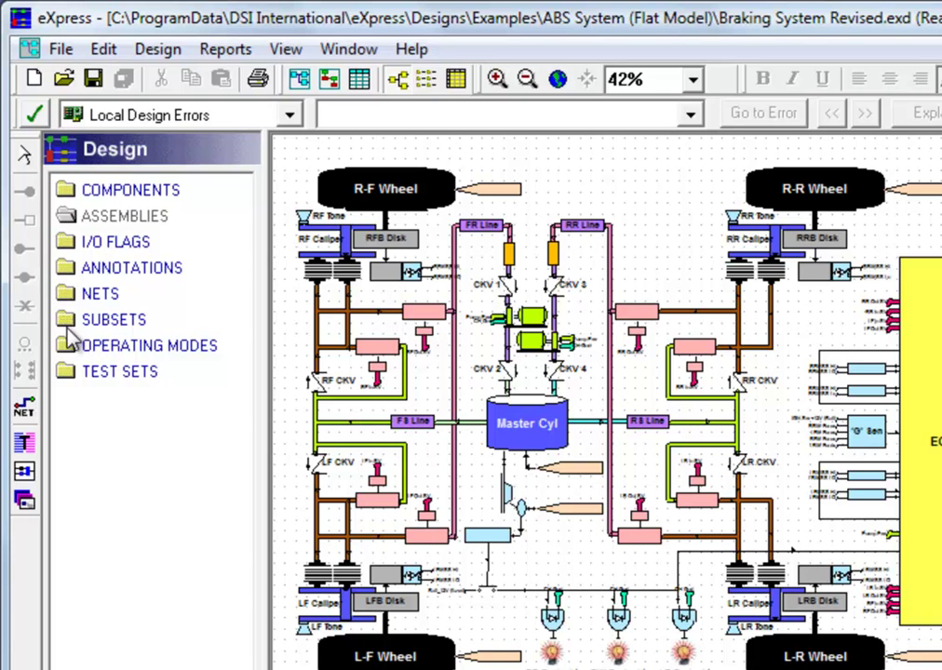
View the coverage of the LF Braking test in the ABS Brake Detection test set and return to the design level.
double_click(72, 376)
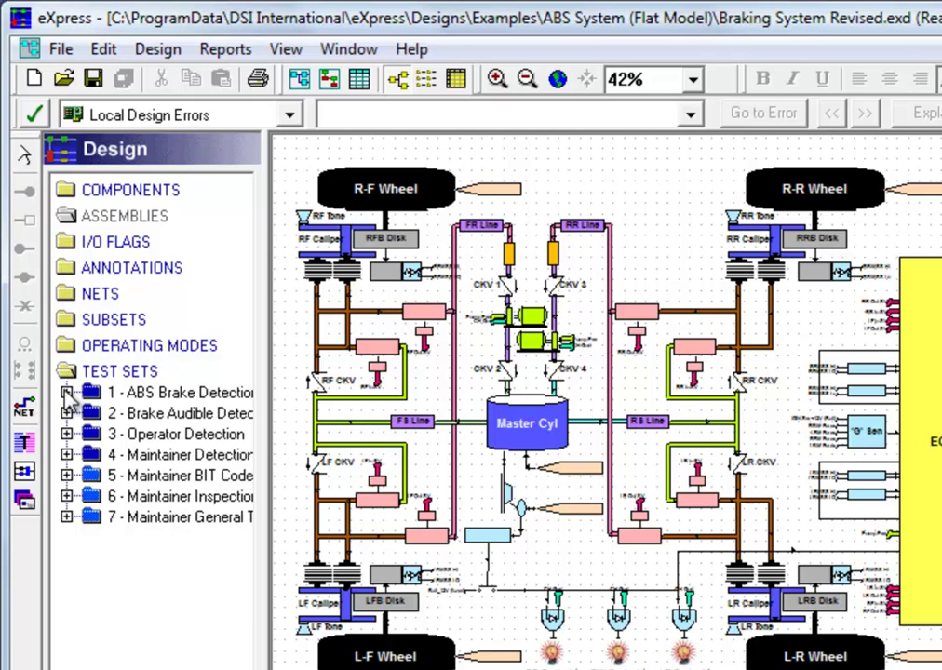
click(66, 392)
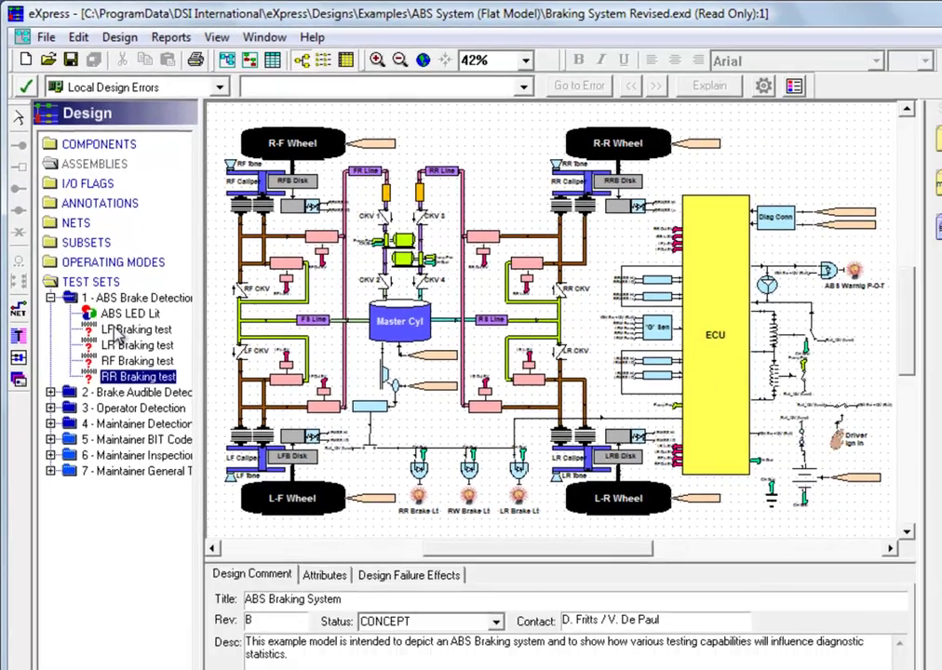
double_click(140, 372)
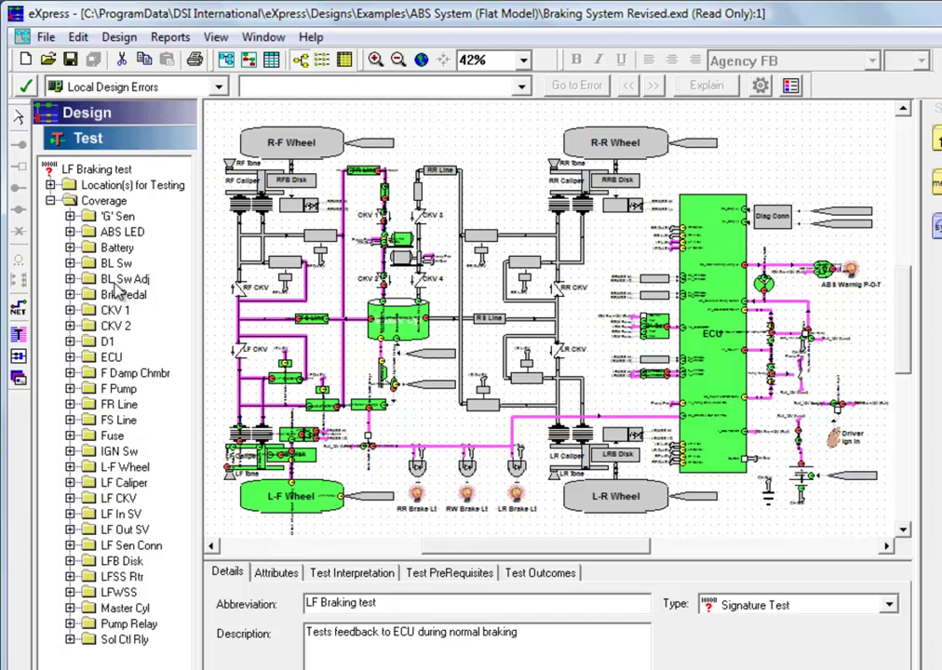
click(124, 112)
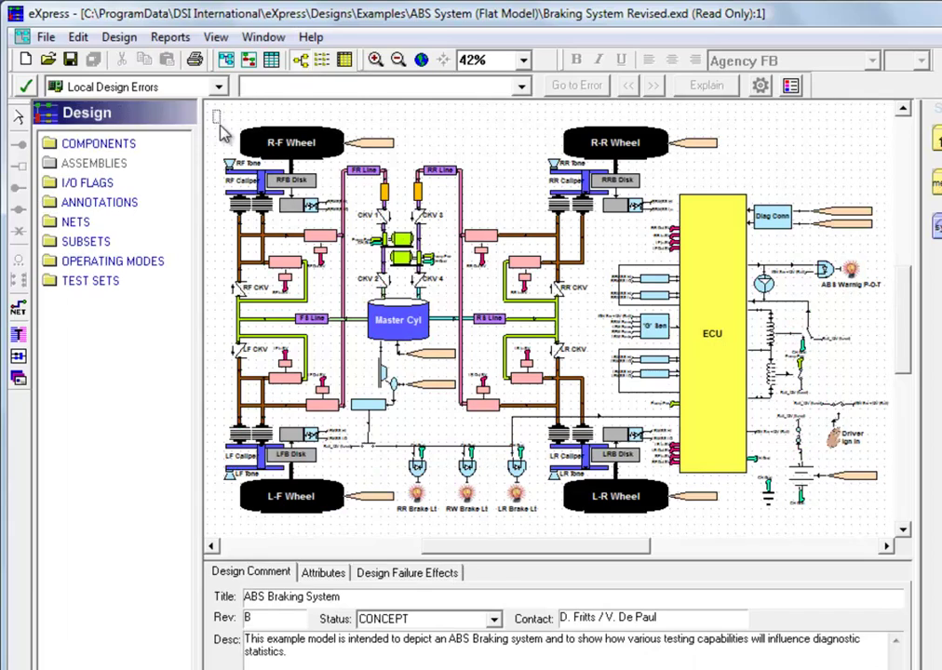
Select everything in the flat braking system design and show the selection in the grid view.
drag(220, 109, 876, 522)
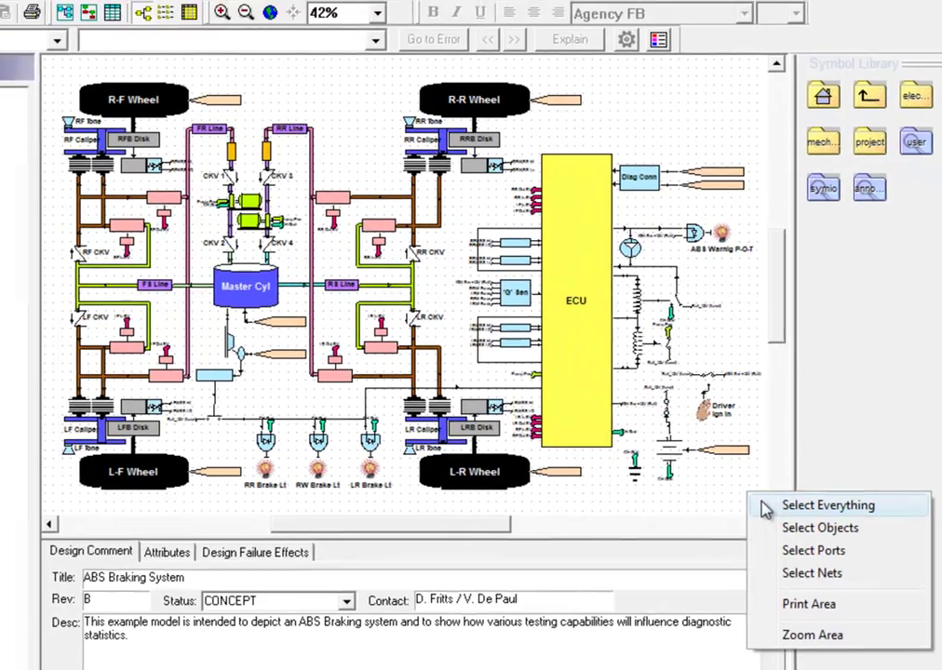
click(737, 499)
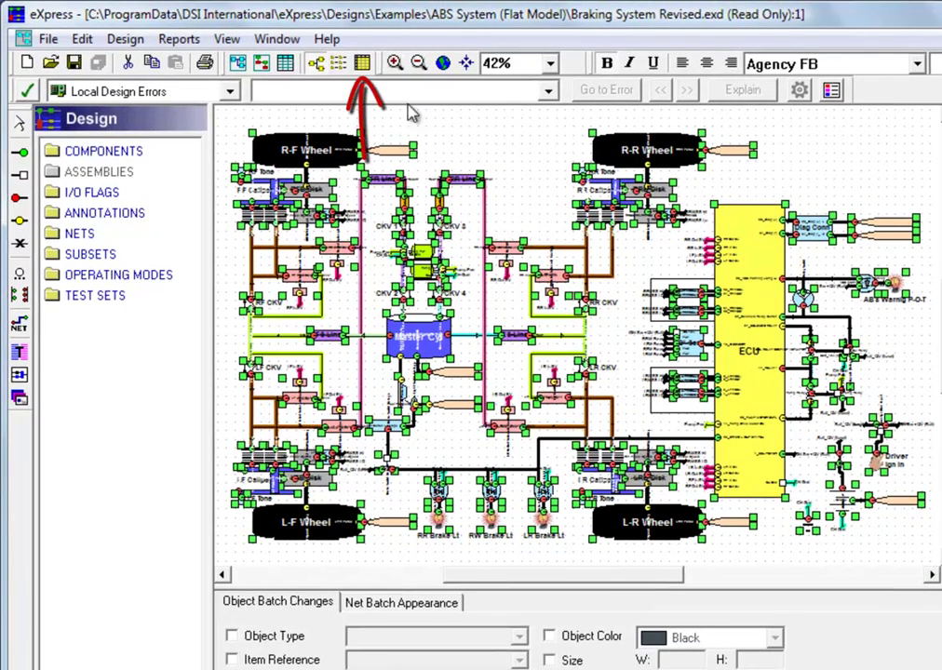
click(363, 63)
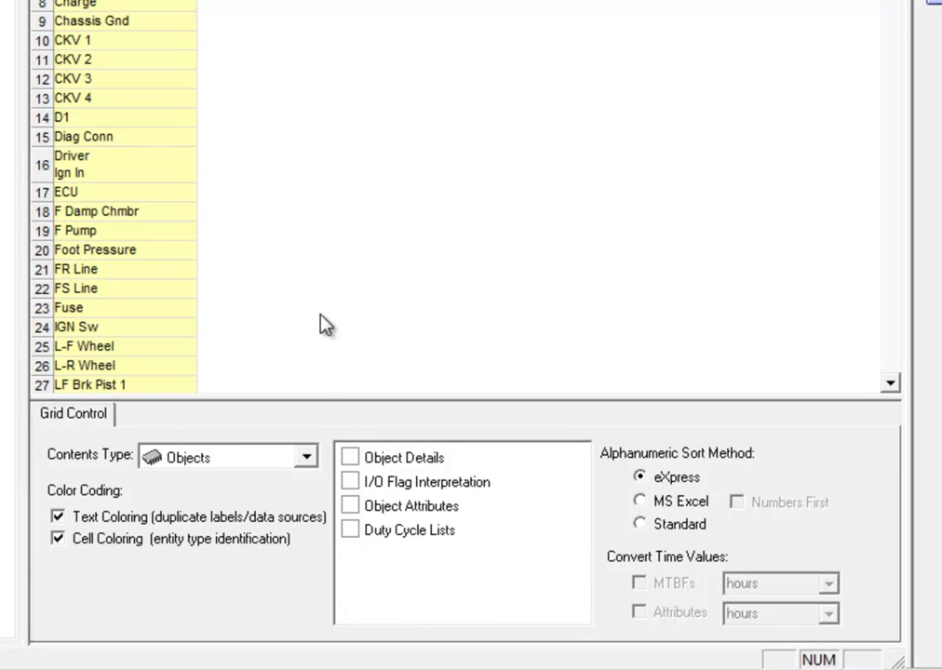
Add all Object Details and I/O Flag Interpretation columns to the objects grid.
click(350, 458)
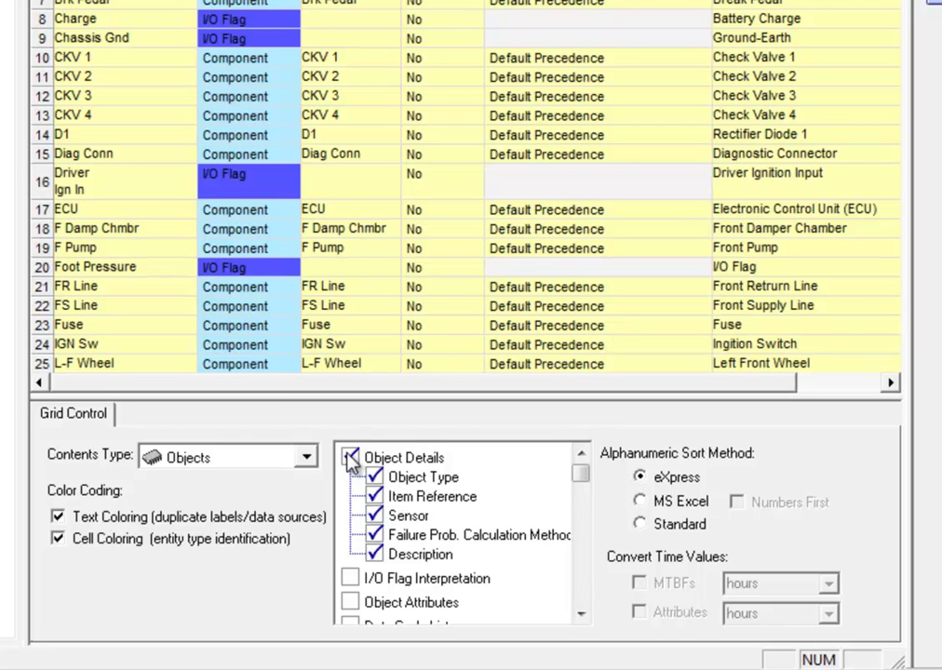
click(350, 579)
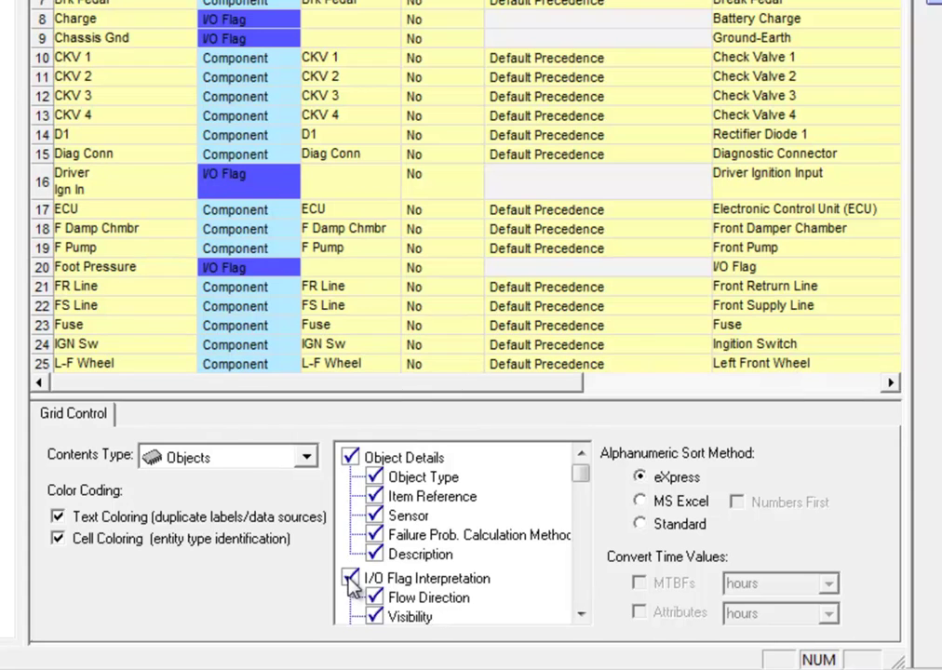
click(308, 463)
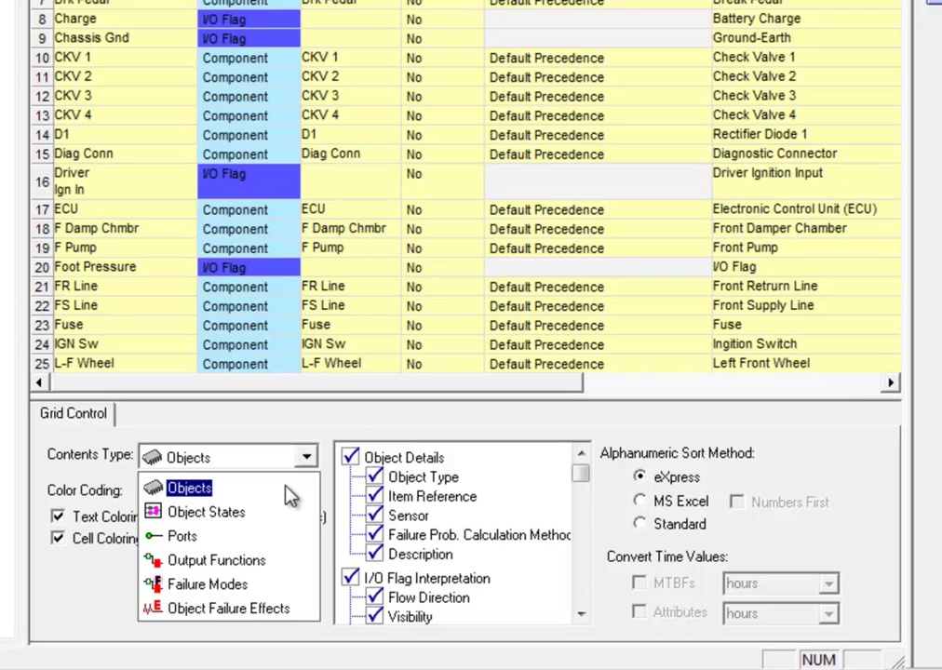
scroll(291, 503, down, 1)
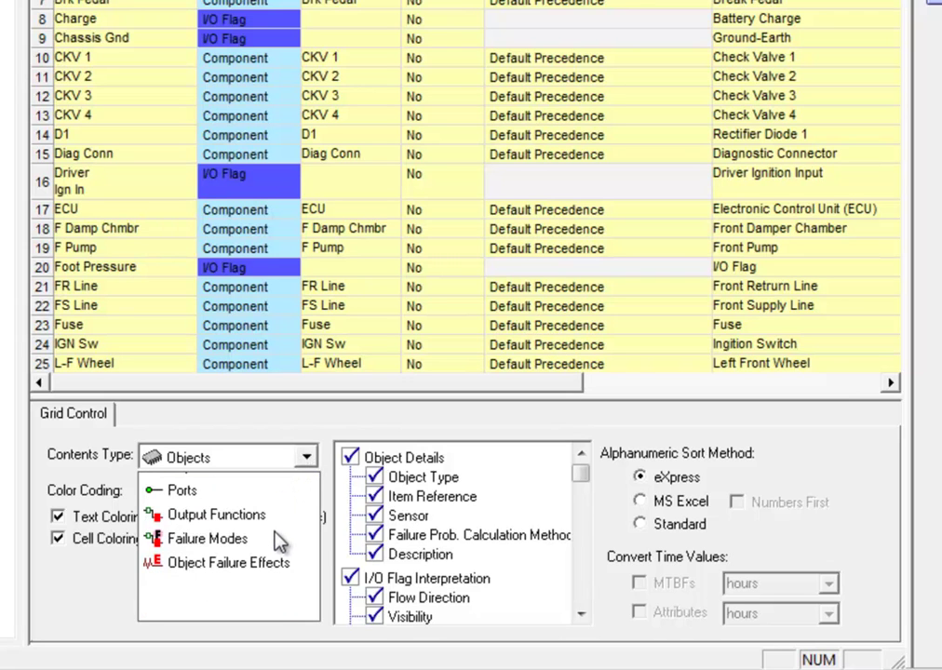
scroll(279, 544, up, 1)
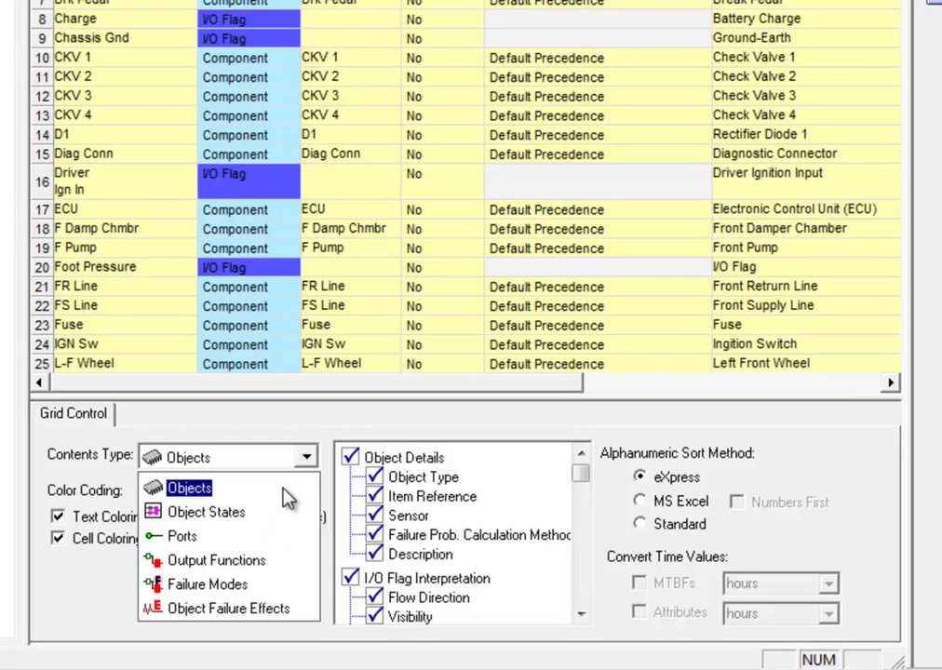
click(268, 434)
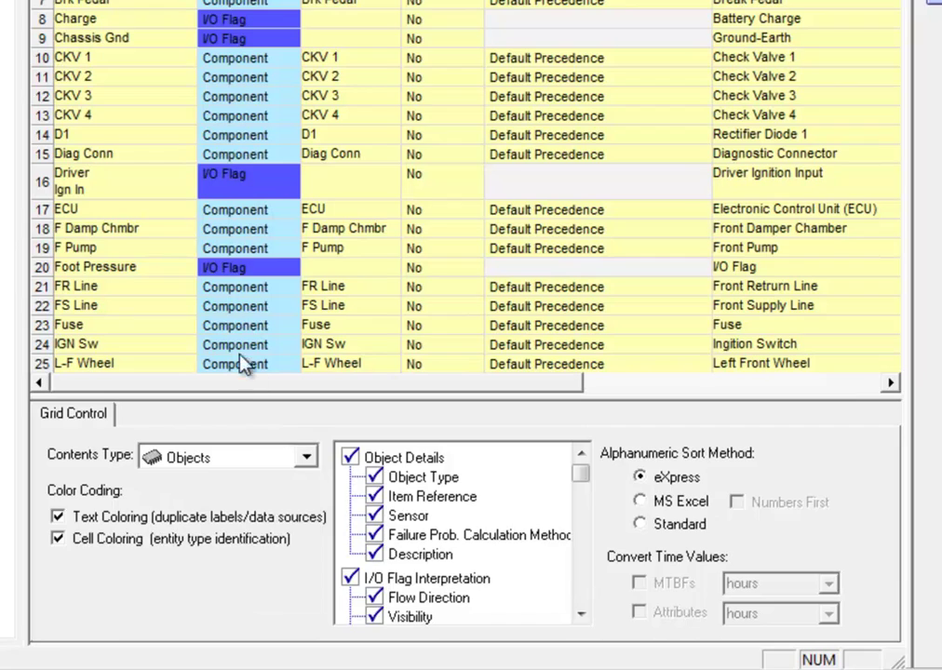